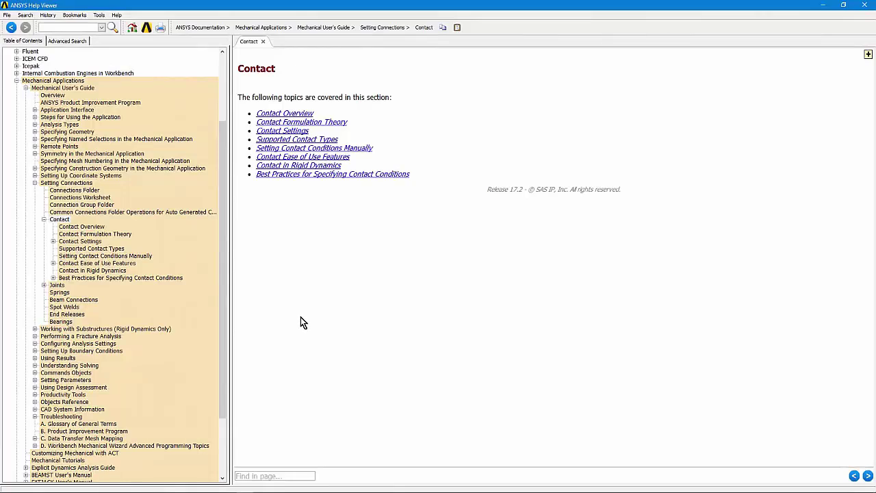
Expand the Contact help section's settings, ease-of-use and best-practice topics, and open the Contact Overview and Contact Formulation Theory pages.
click(59, 220)
click(53, 241)
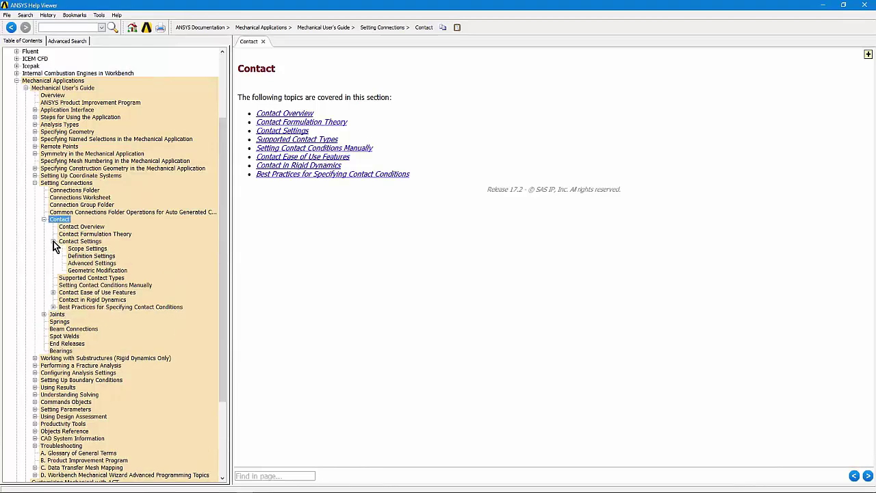
click(53, 292)
click(54, 409)
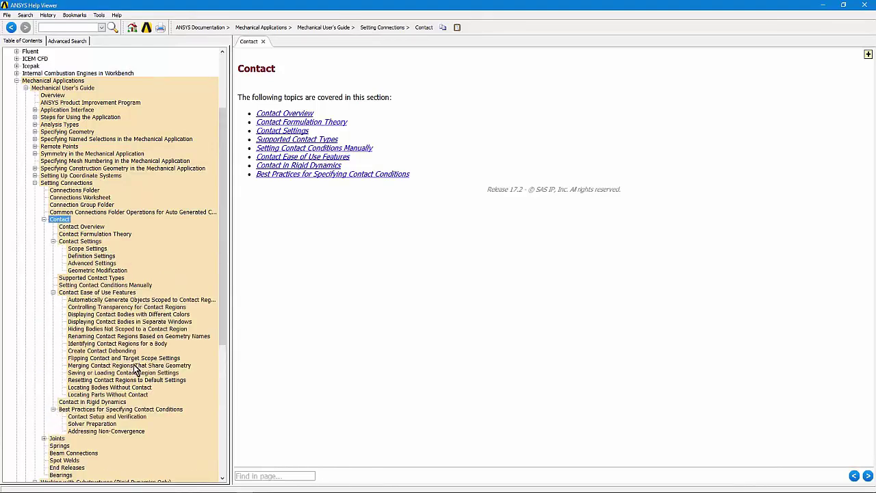
scroll(221, 288, down, 2)
click(90, 213)
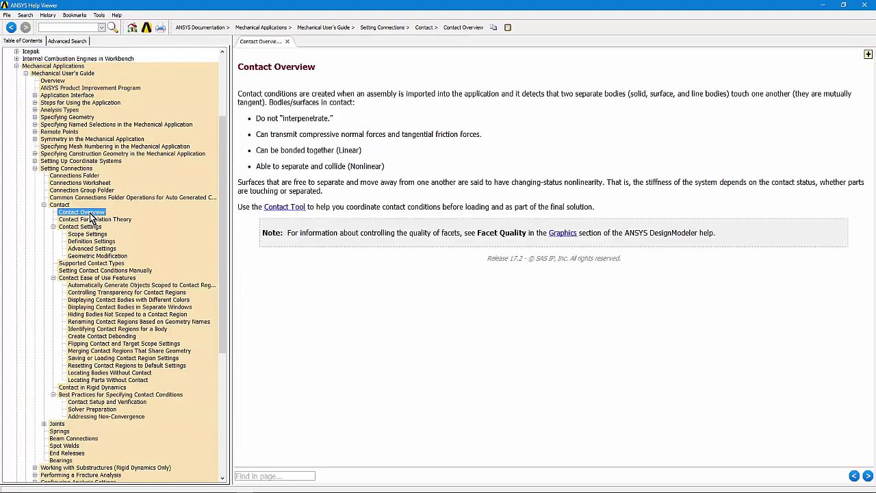
click(89, 220)
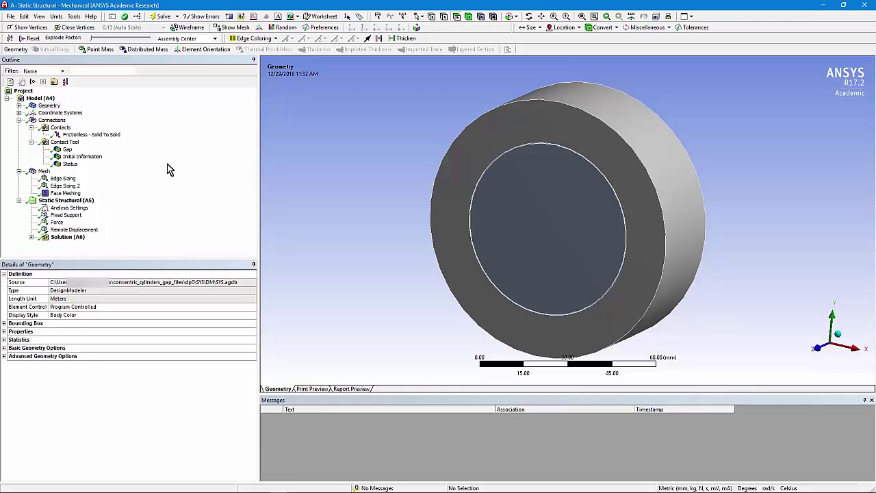
In ANSYS Mechanical, expand the model's geometry and inspect the outer ring and inner cylinder solid bodies.
click(20, 106)
click(55, 113)
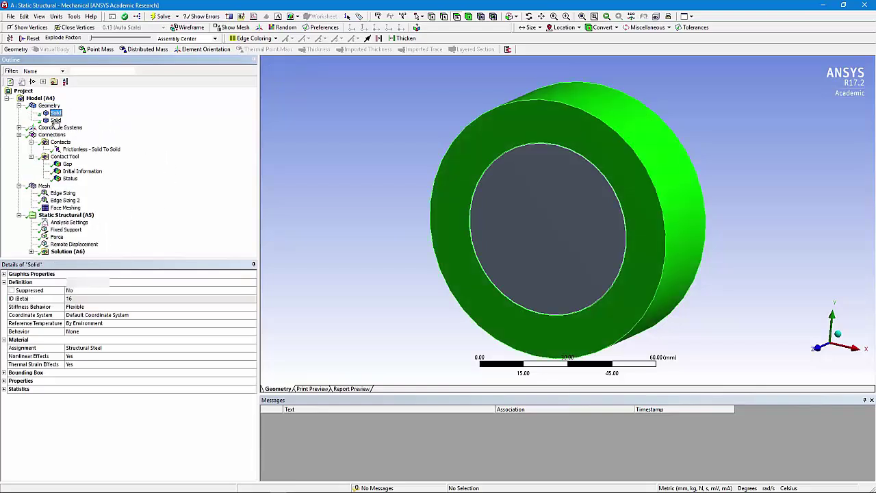
click(55, 121)
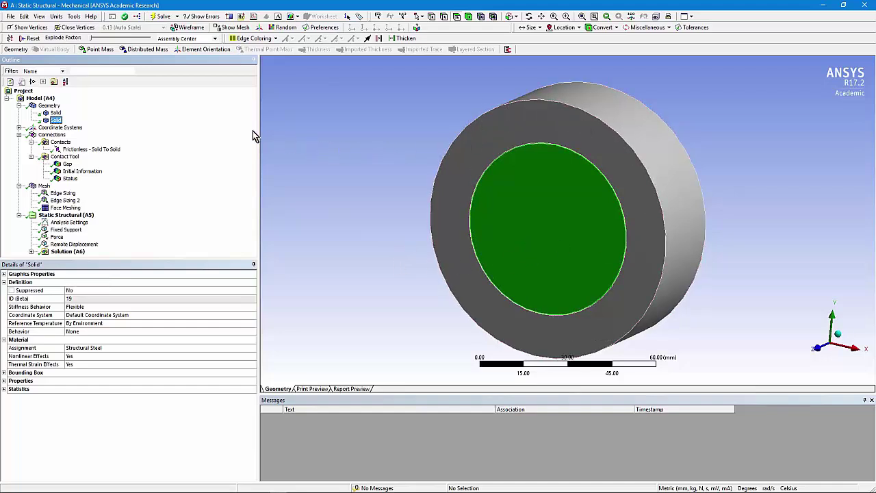
Inspect the Frictionless - Solid To Solid contact region and examine the gap between the cylinders close up from the +Z direction.
click(51, 136)
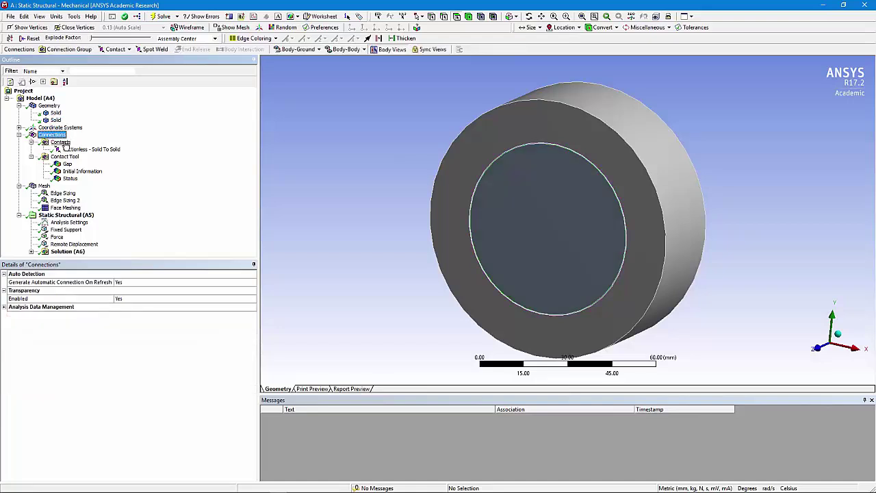
click(62, 143)
click(84, 149)
middle_drag(321, 205, 367, 194)
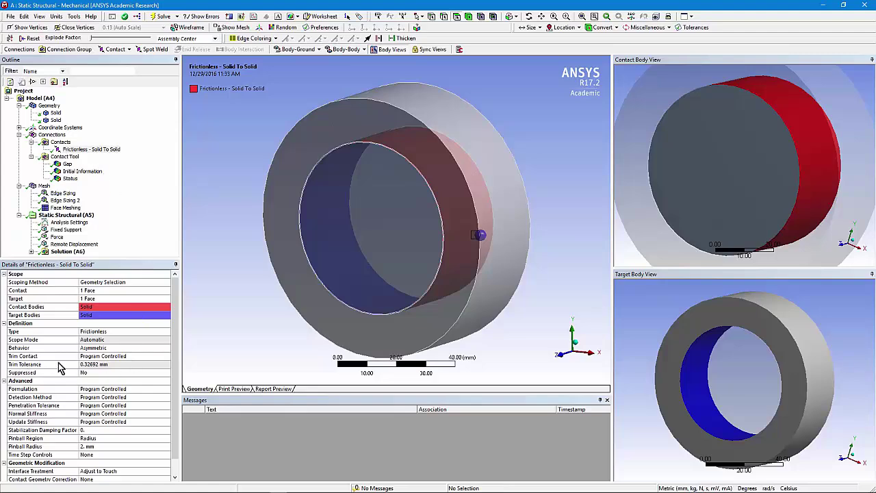
key(1)
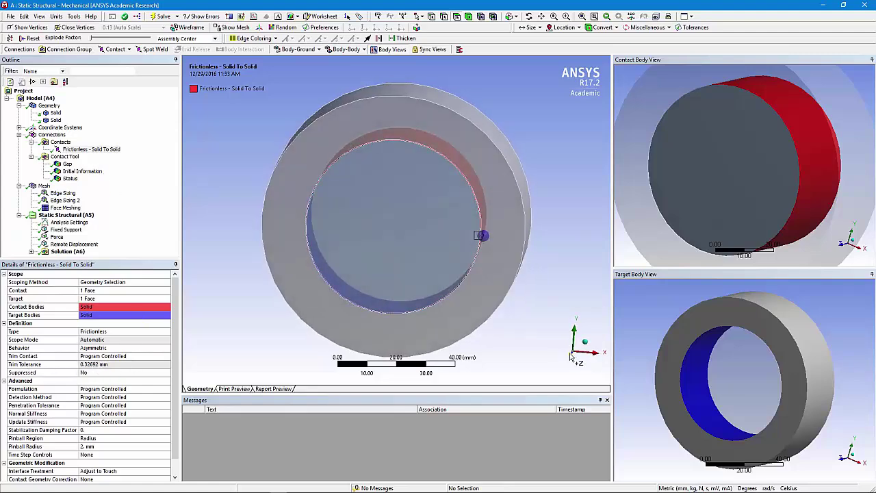
click(572, 356)
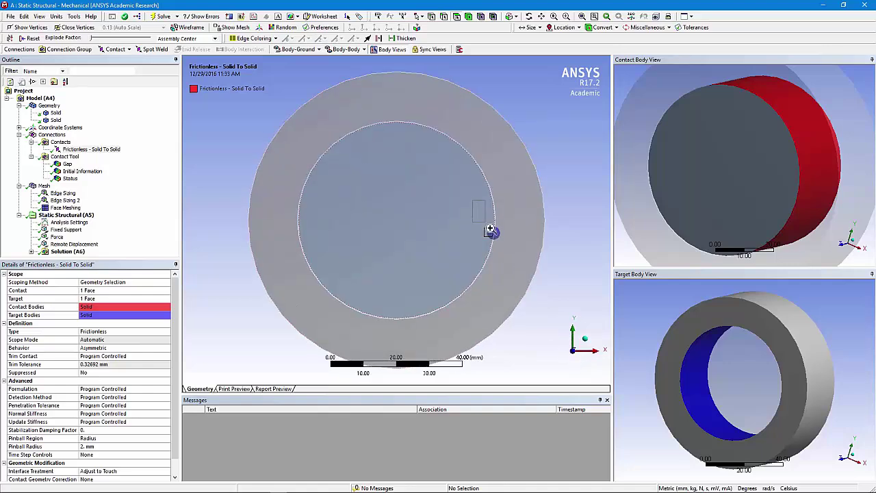
drag(488, 226, 513, 247)
Review the Contacts group's tolerance slider, switch the auto-detection tolerance type to Value, and restore it to Slider.
click(52, 134)
click(60, 141)
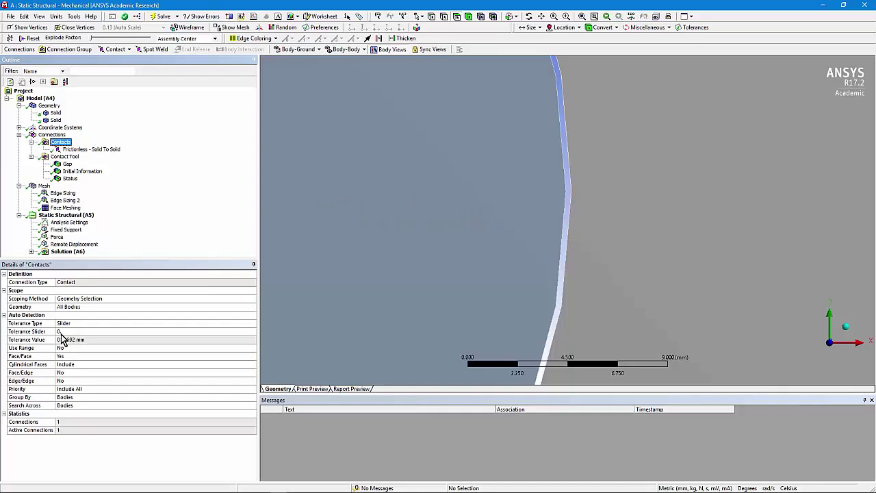
click(135, 334)
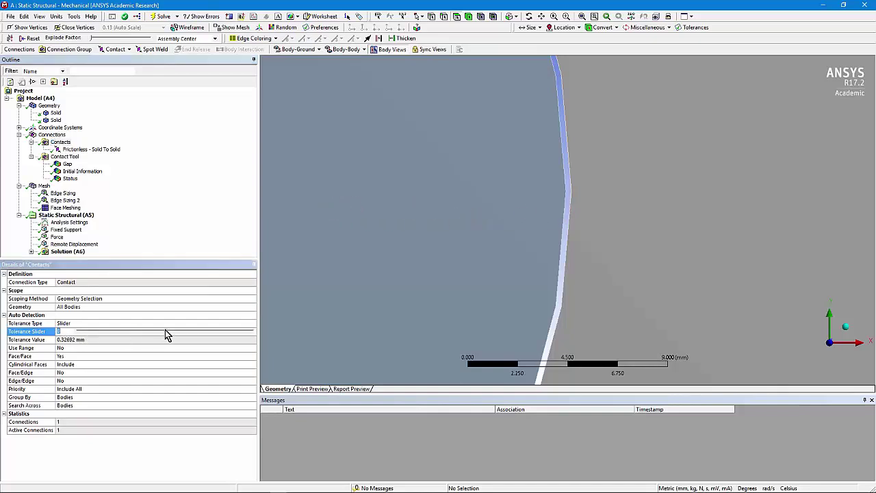
click(123, 323)
click(117, 338)
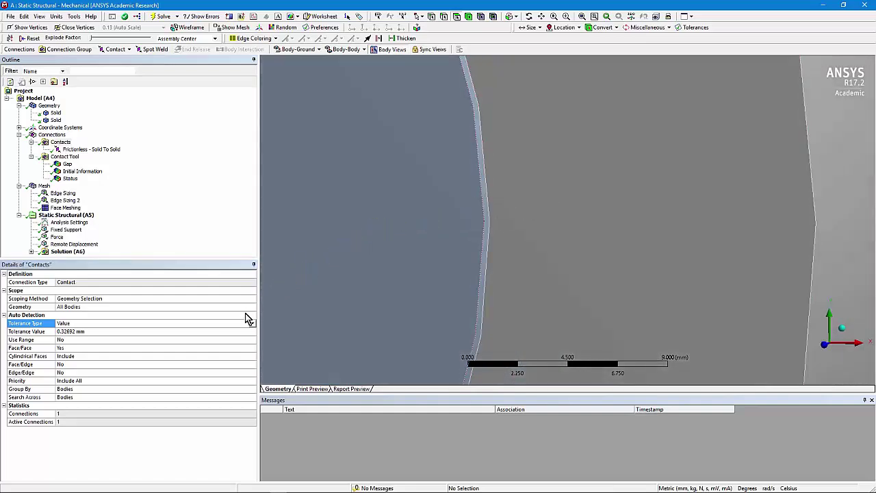
click(252, 325)
click(82, 331)
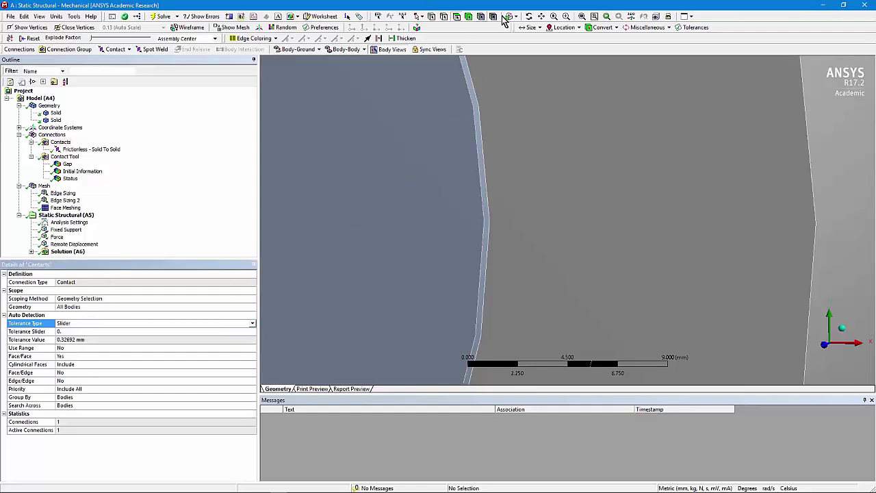
Examine the frictionless contact region between the ring and inner cylinder on the whole model in an angled view.
click(582, 16)
middle_drag(575, 180, 538, 190)
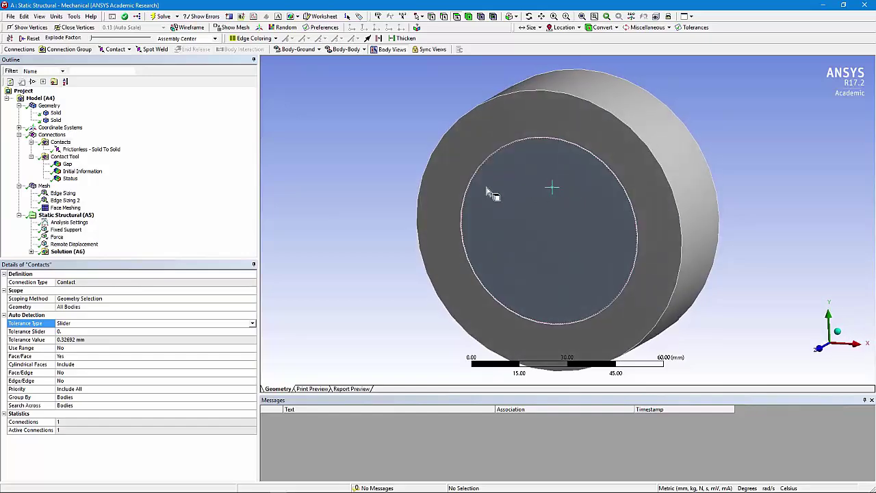
click(86, 150)
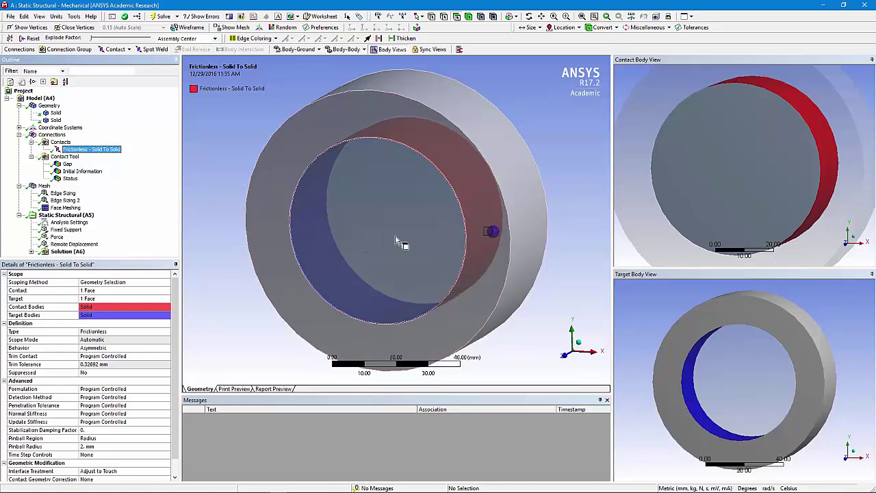
mouse_move(401, 231)
middle_down()
mouse_move(440, 215)
mouse_move(396, 235)
middle_up()
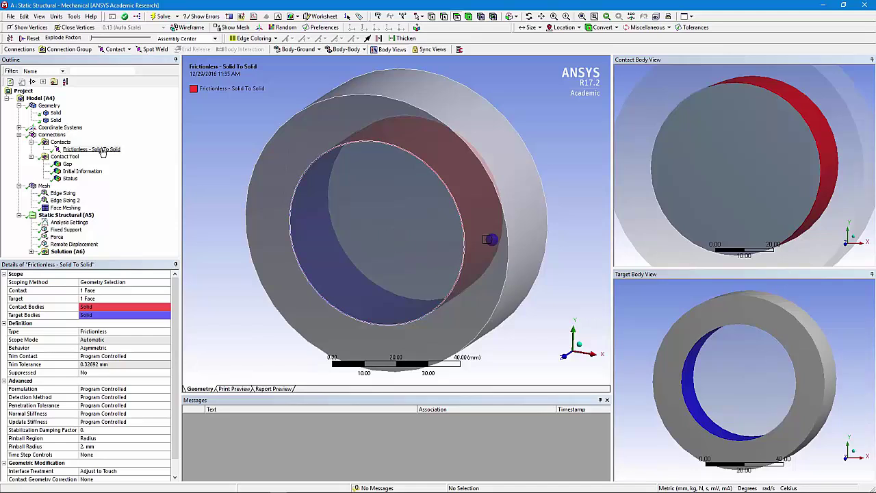
Try the Frictional type on the solid-to-solid contact region and return the type to Frictionless.
click(91, 149)
click(156, 332)
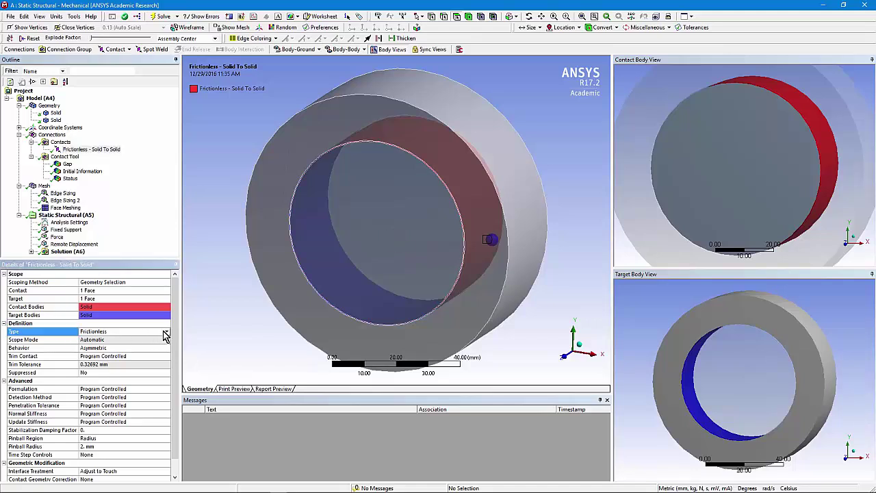
click(167, 331)
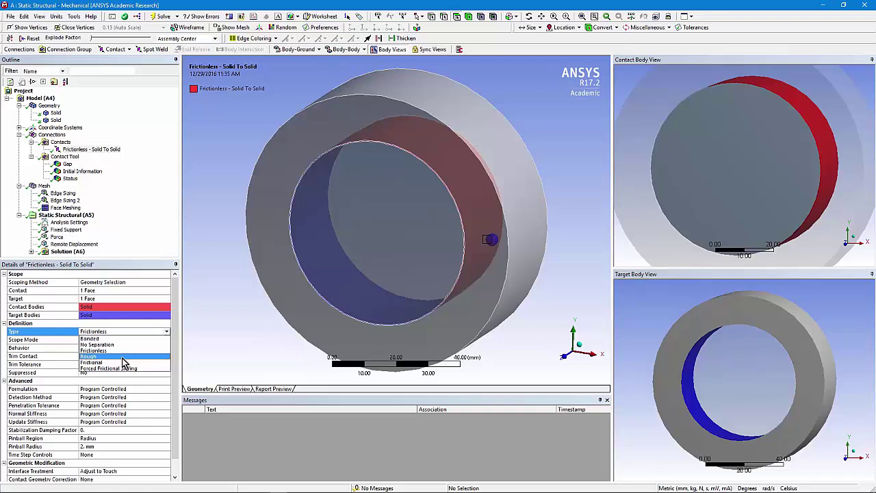
click(113, 366)
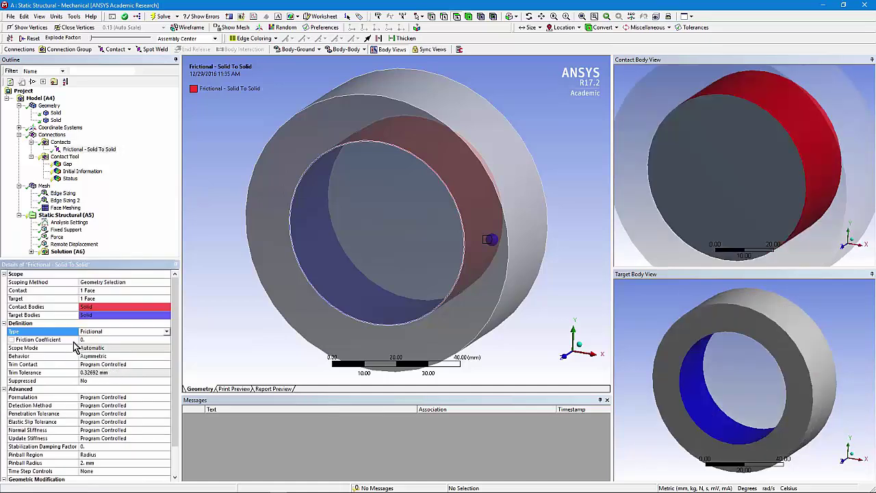
click(166, 331)
click(106, 356)
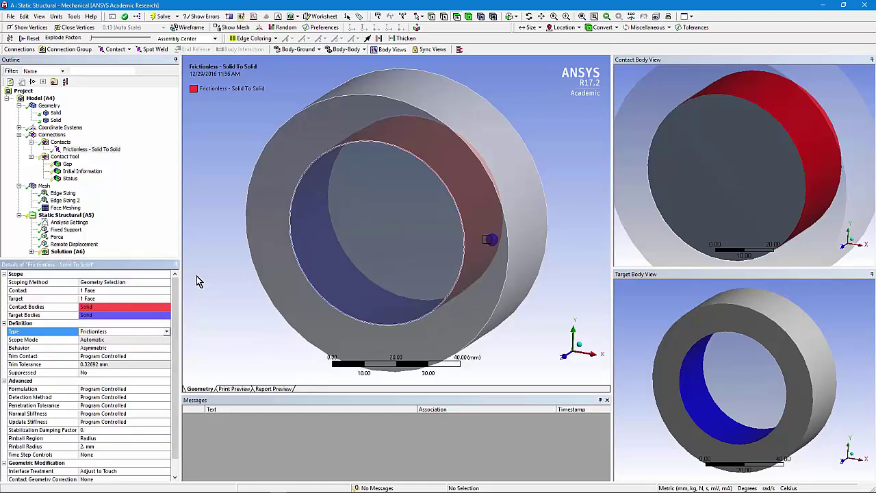
Review the frictionless contact's behavior options and choose Asymmetric.
middle_drag(260, 325, 280, 317)
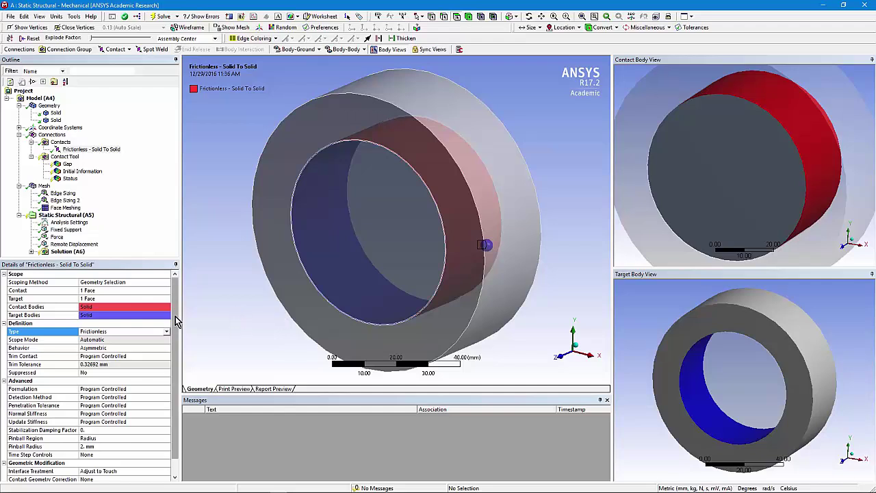
scroll(177, 349, down, 1)
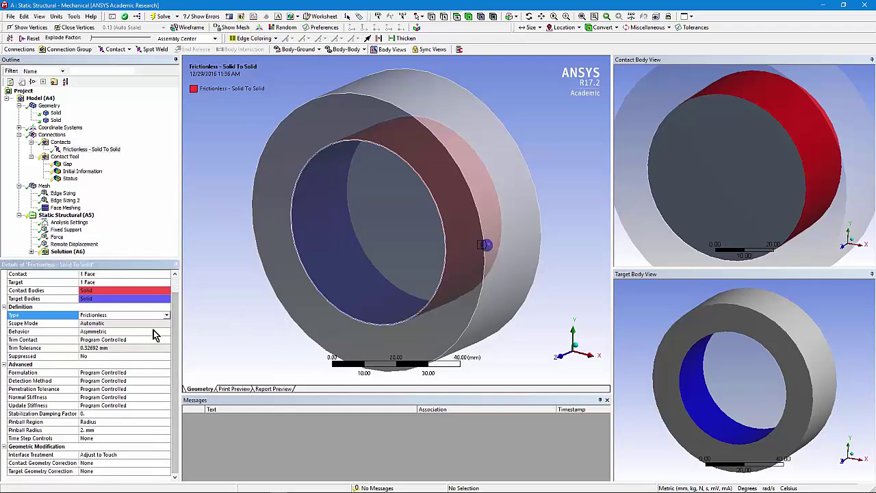
click(159, 333)
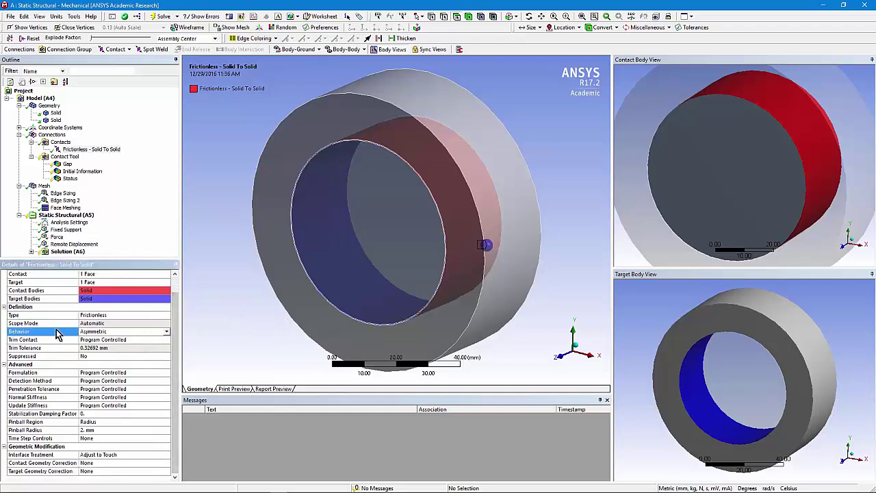
click(166, 331)
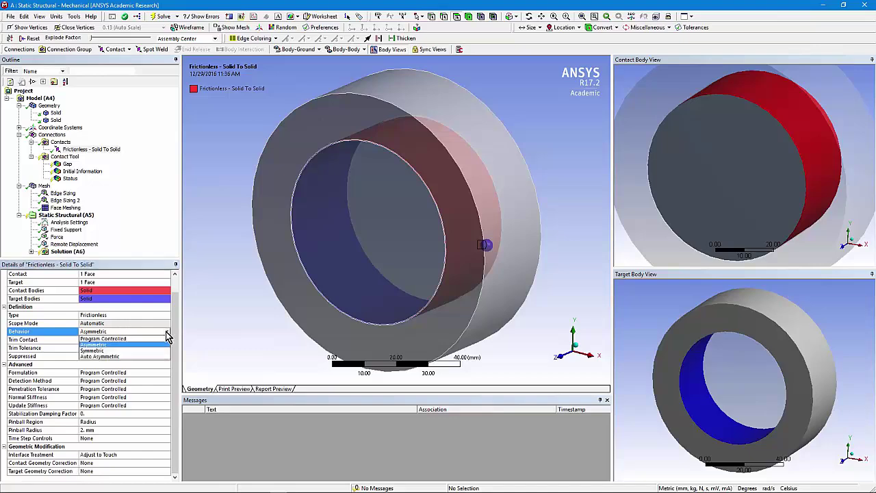
click(106, 344)
Examine the inner cylinder's contact face and the outer ring's target face in the separate body views.
mouse_move(375, 248)
middle_down()
mouse_move(401, 231)
mouse_move(428, 232)
mouse_move(401, 228)
mouse_move(382, 242)
middle_up()
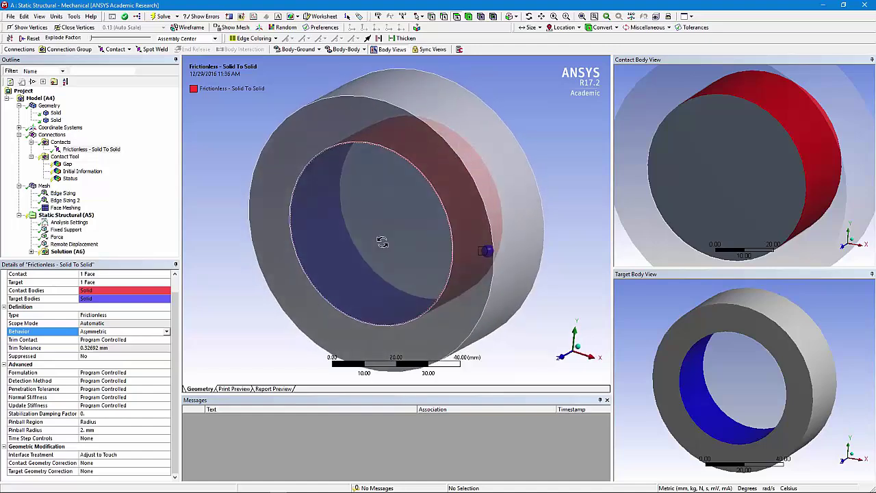
mouse_move(749, 202)
middle_down()
mouse_move(710, 204)
mouse_move(744, 196)
middle_up()
middle_drag(730, 313, 717, 362)
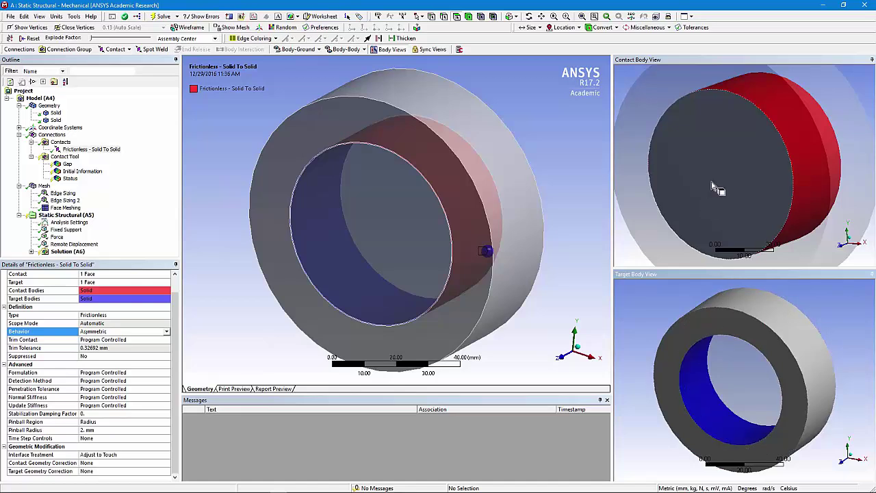
middle_drag(720, 152, 727, 188)
mouse_move(747, 377)
middle_down()
mouse_move(763, 373)
mouse_move(737, 381)
middle_up()
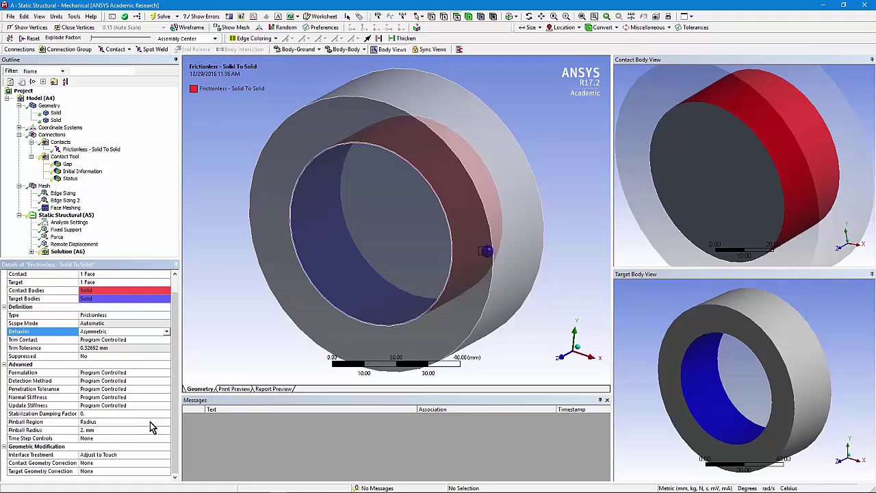
Try the Pure Penalty and MPC formulations on the frictionless contact region.
click(162, 375)
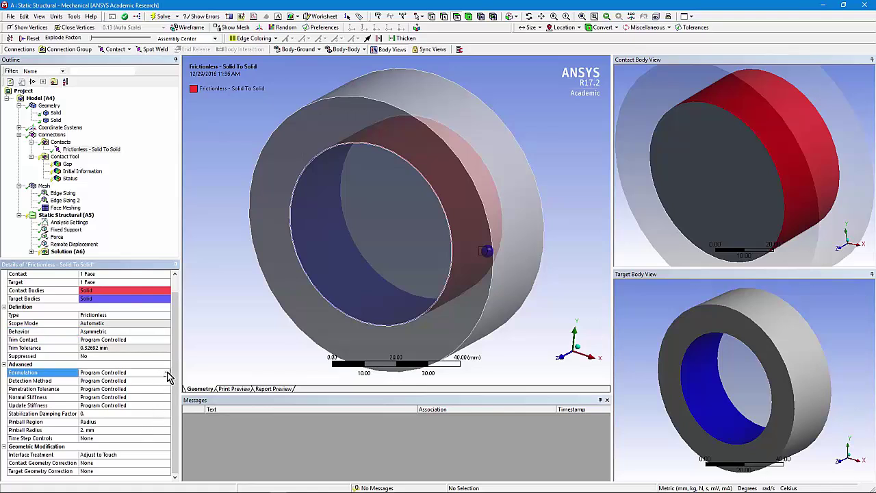
click(167, 374)
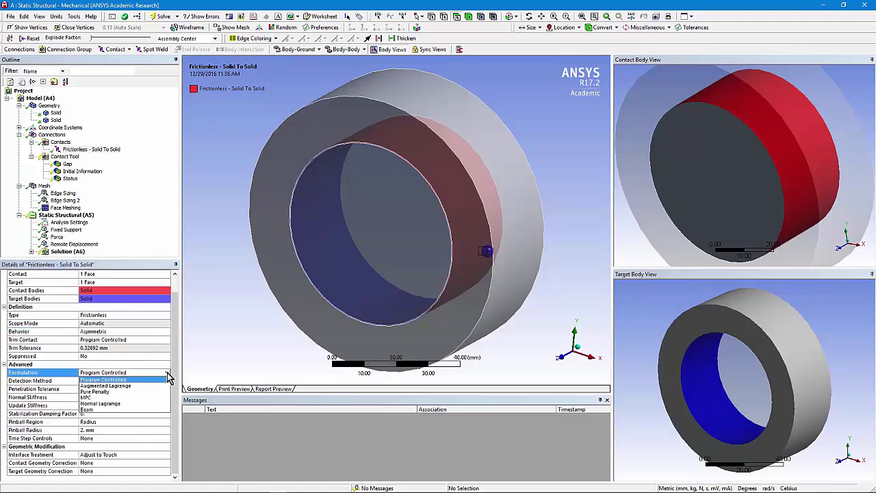
click(112, 395)
click(167, 389)
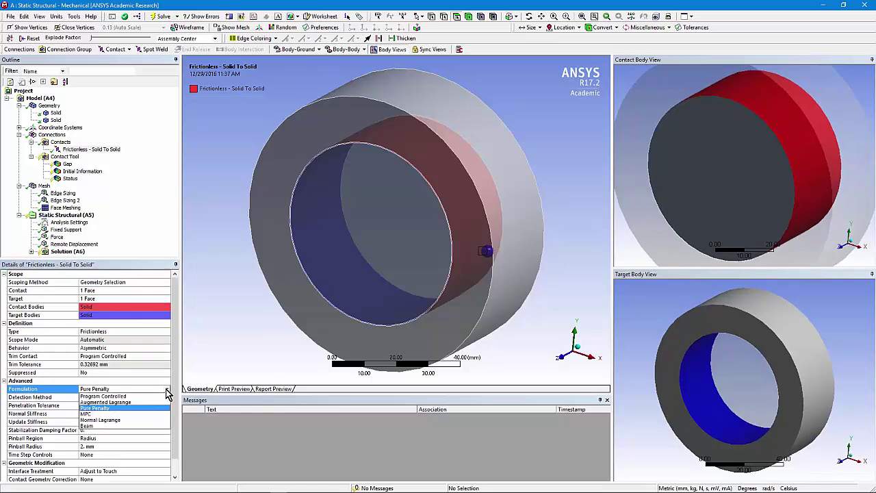
click(95, 414)
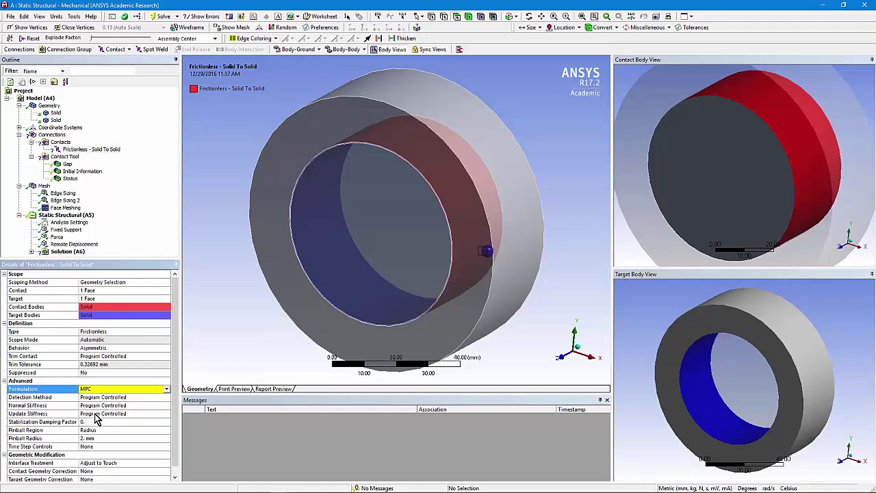
Try the Normal Lagrange formulation on the frictionless contact and return the formulation to Program Controlled.
click(167, 390)
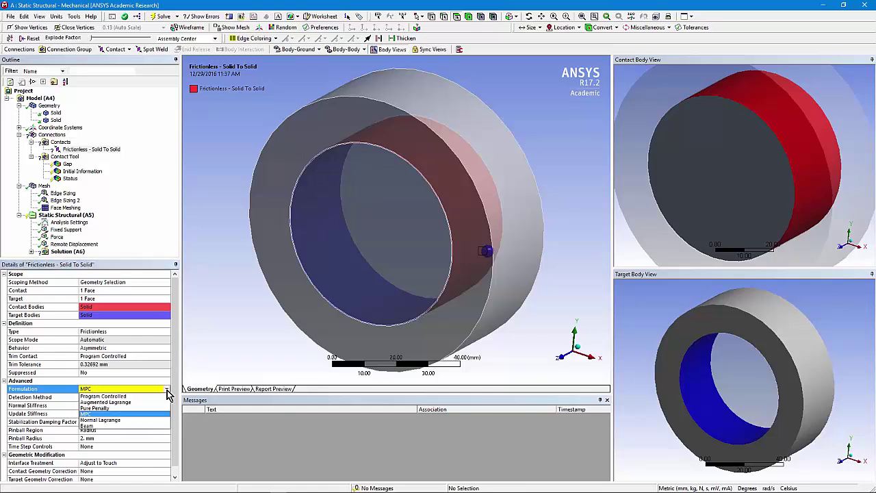
click(126, 419)
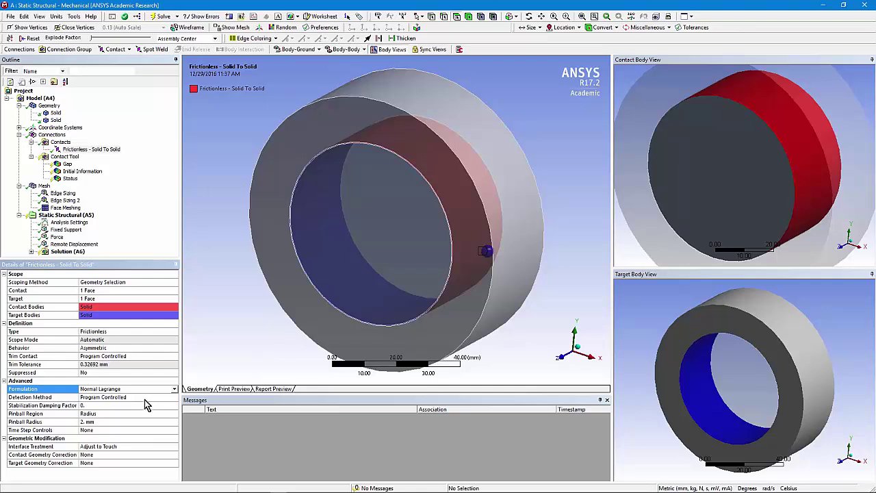
click(175, 389)
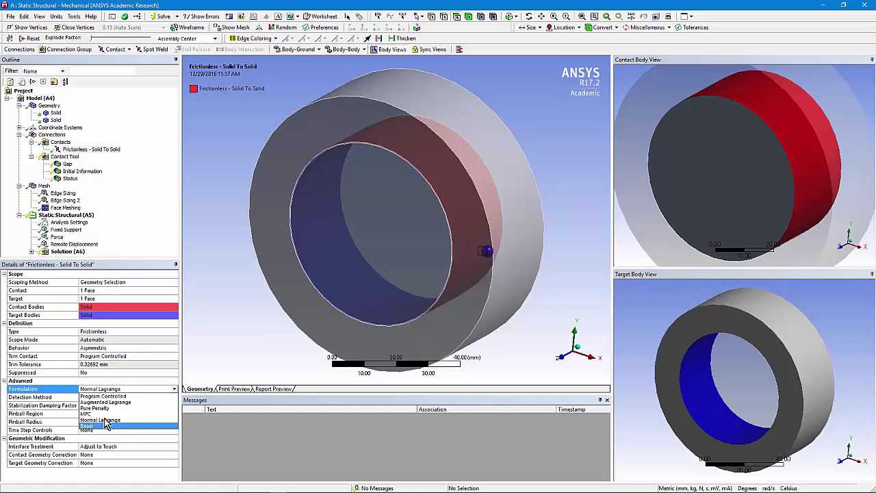
click(102, 396)
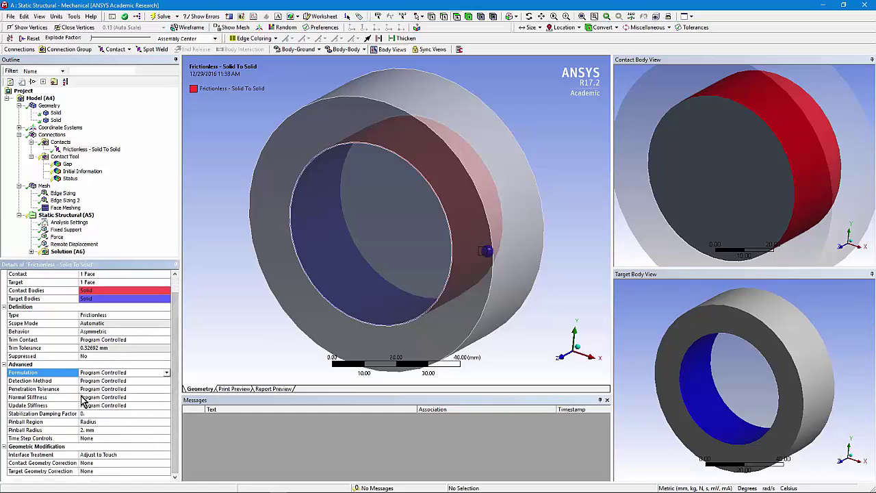
Review the frictionless contact's detection method options, from On Gauss Point to Nodal-Projected Normal From Contact, without changing the setting.
click(152, 383)
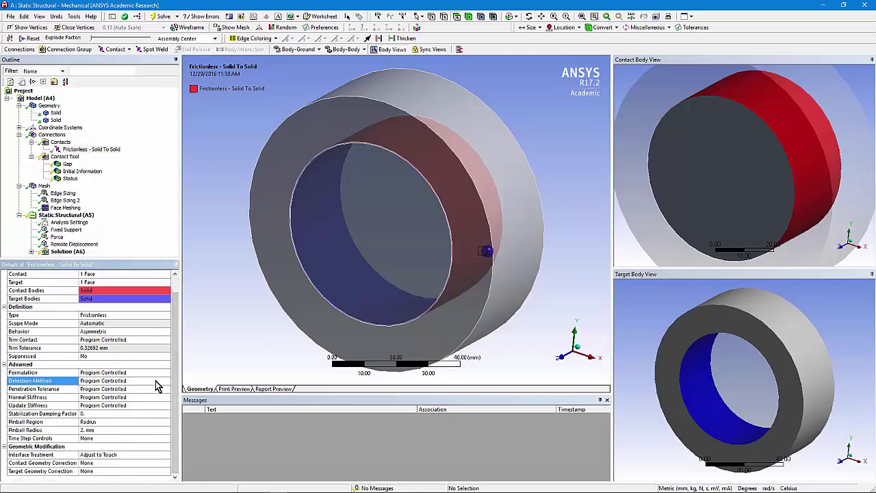
click(167, 382)
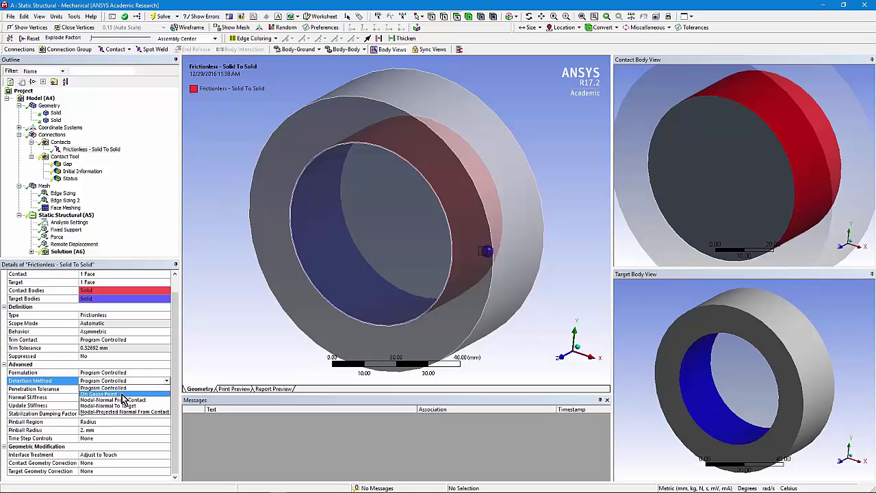
click(171, 401)
click(166, 381)
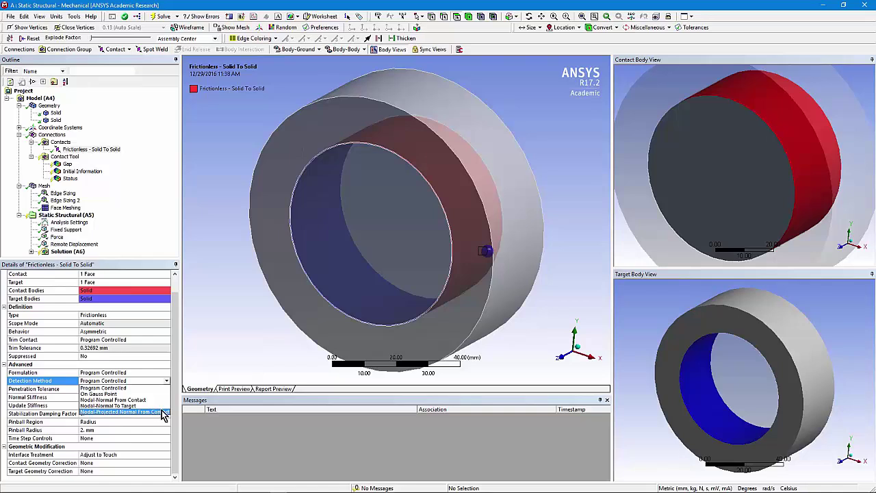
click(233, 337)
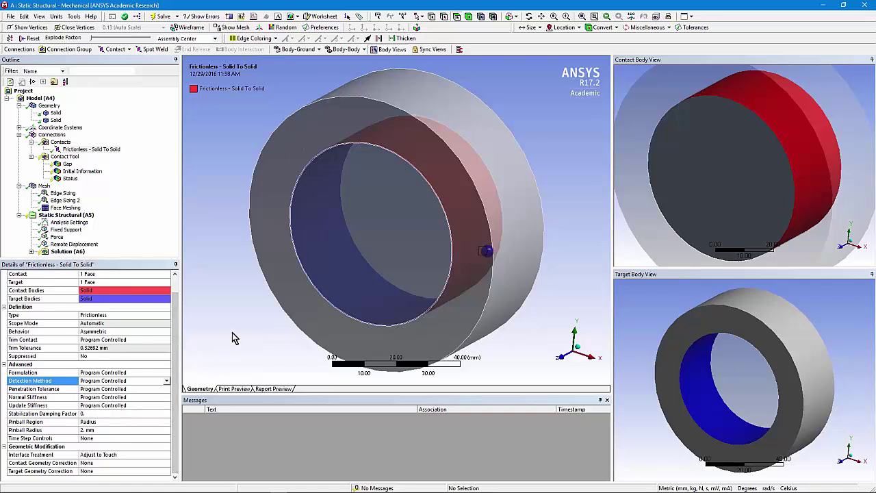
Review the frictionless contact's Normal Stiffness, Update Stiffness and Stabilization Damping Factor settings without changing them.
click(168, 401)
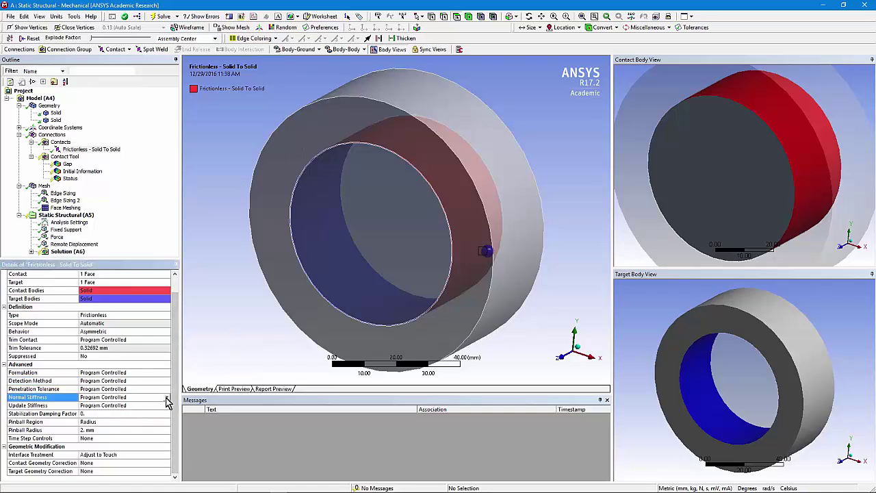
click(168, 400)
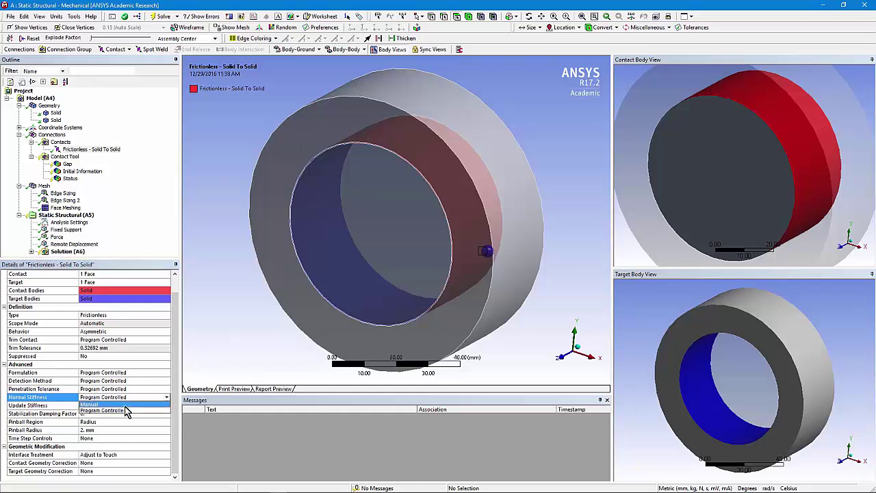
click(202, 375)
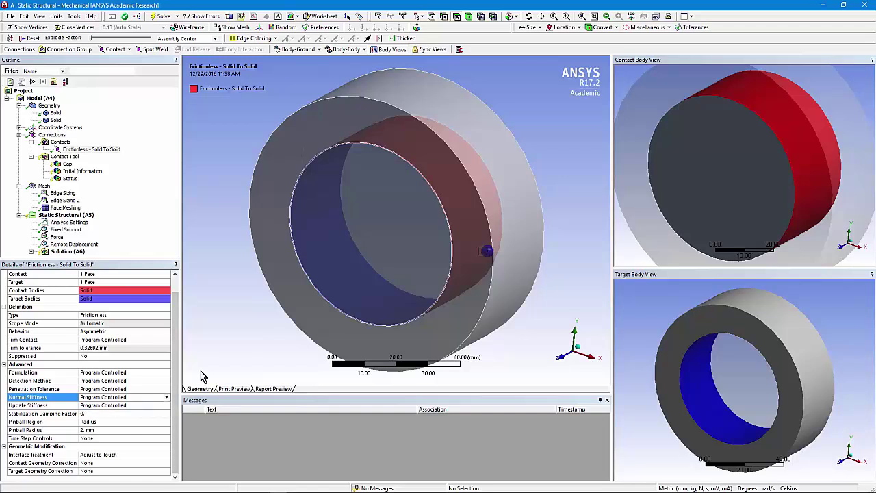
click(163, 406)
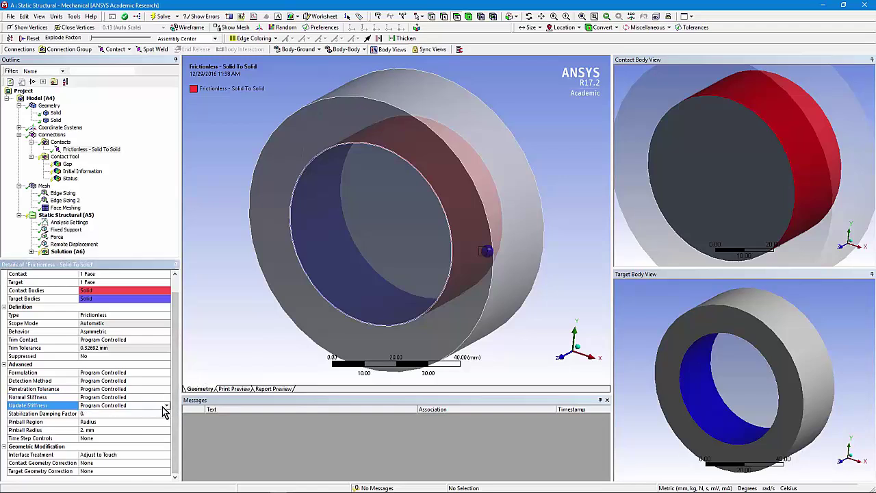
click(166, 406)
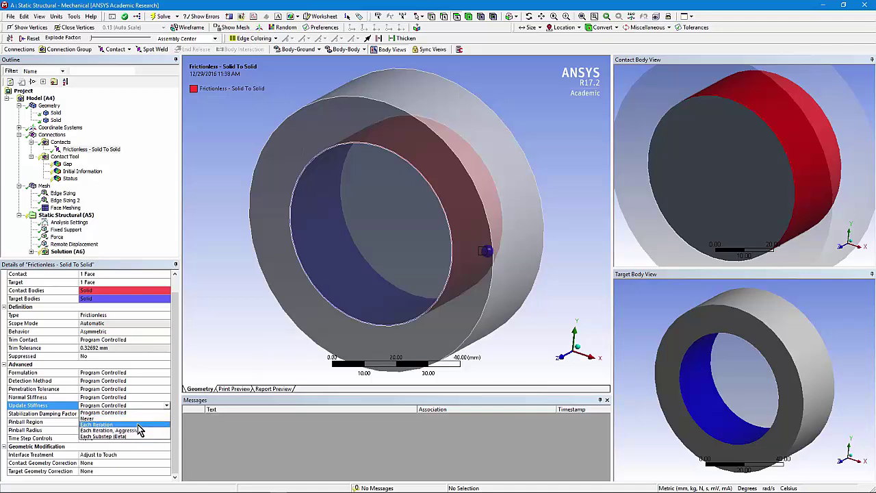
click(234, 361)
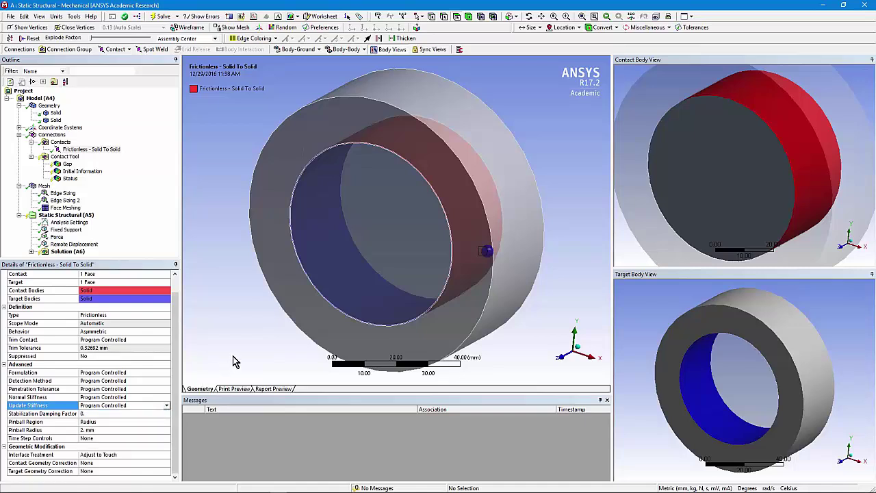
click(165, 413)
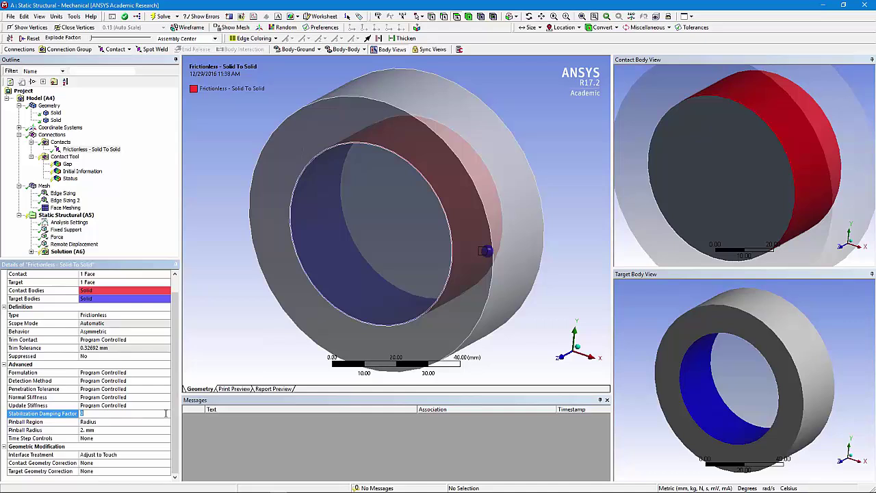
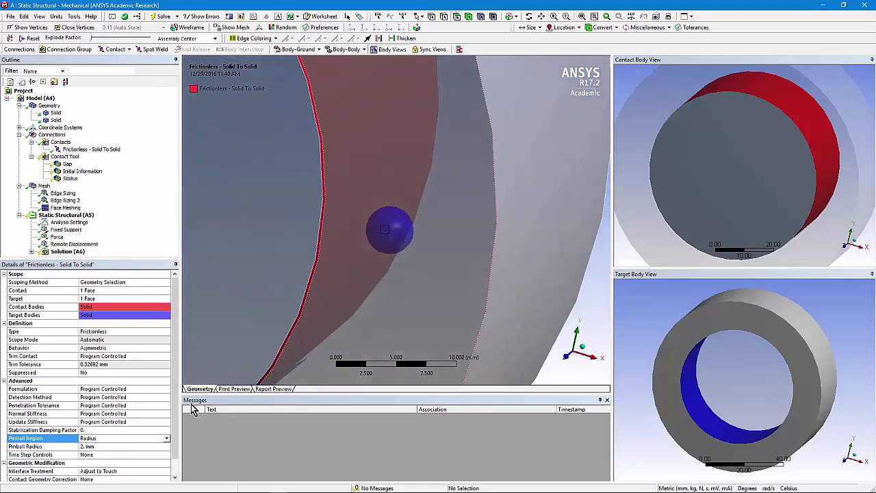
click(169, 381)
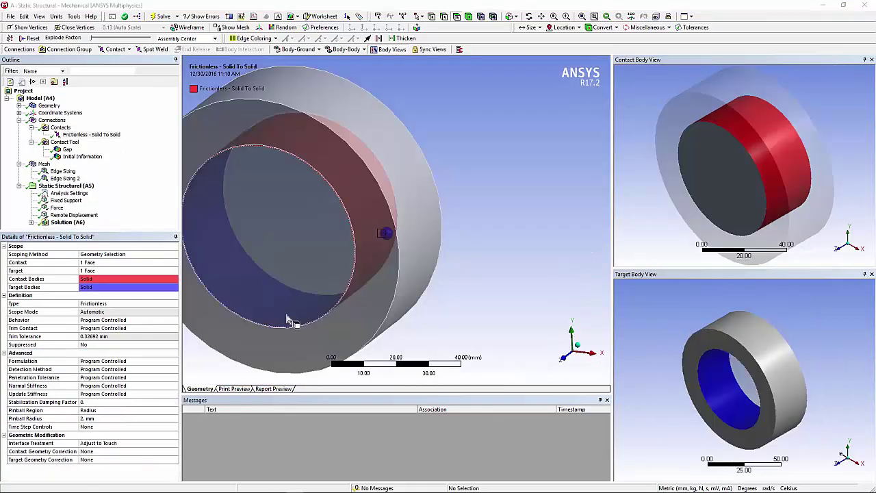
Try the Add Offset, No Ramping interface treatment on the frictionless contact and return it to Adjust to Touch.
click(164, 443)
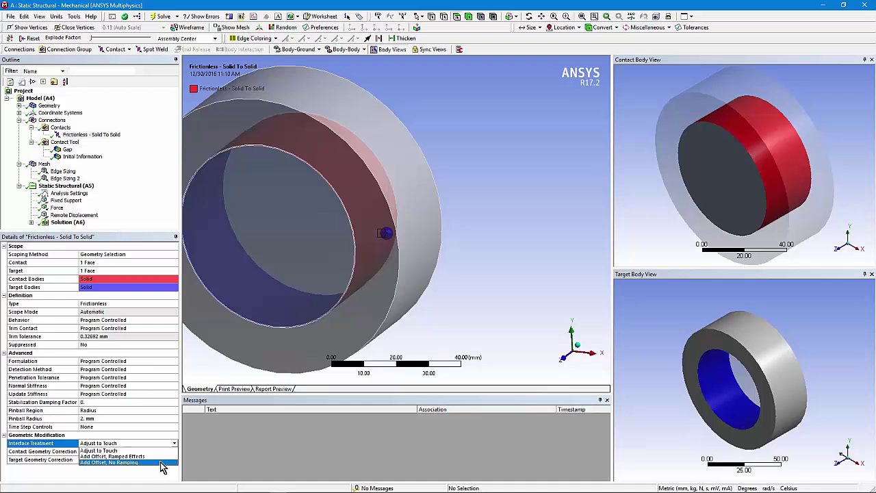
click(137, 462)
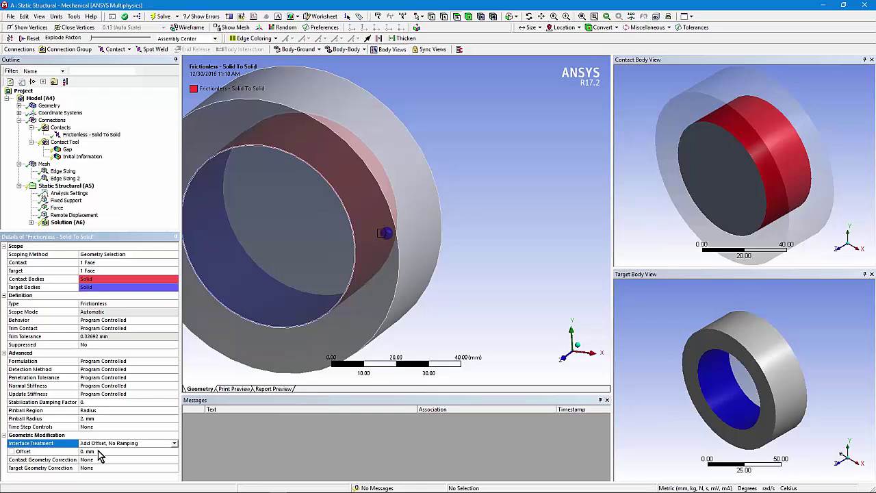
click(173, 443)
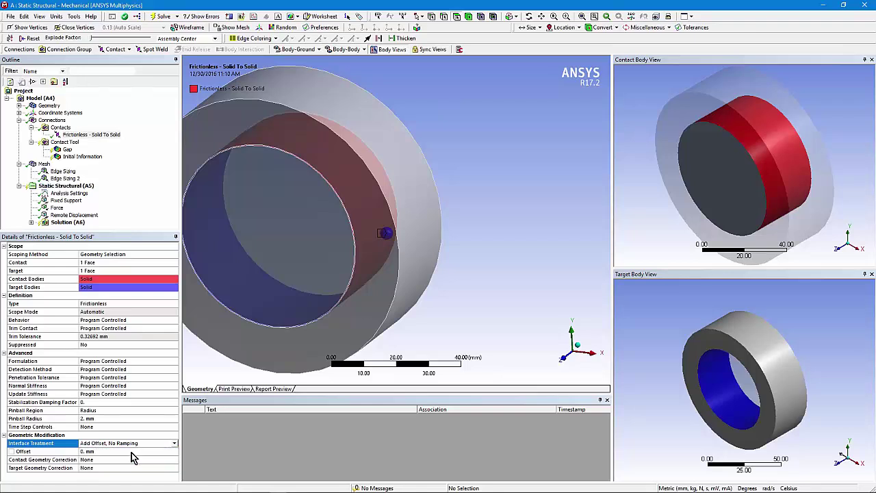
click(129, 451)
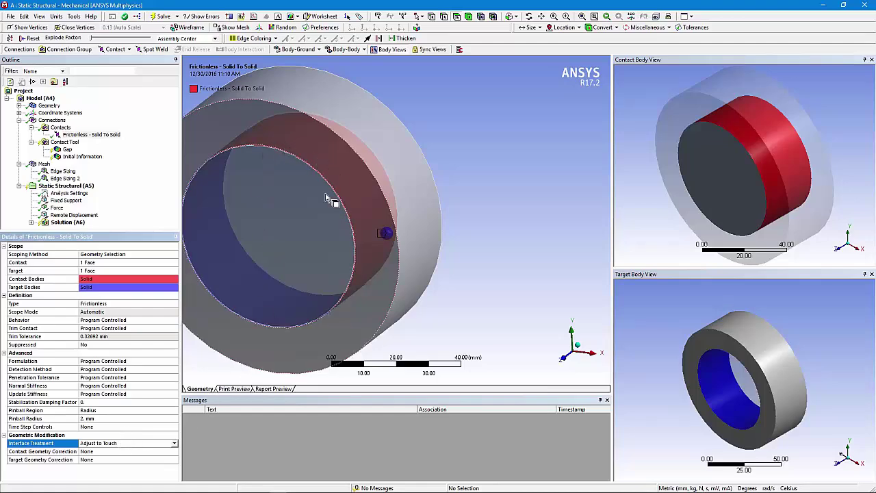
Inspect the gap between the two cylinders at the pinball sphere and return to the full model.
middle_drag(327, 259, 364, 233)
scroll(381, 240, up, 10)
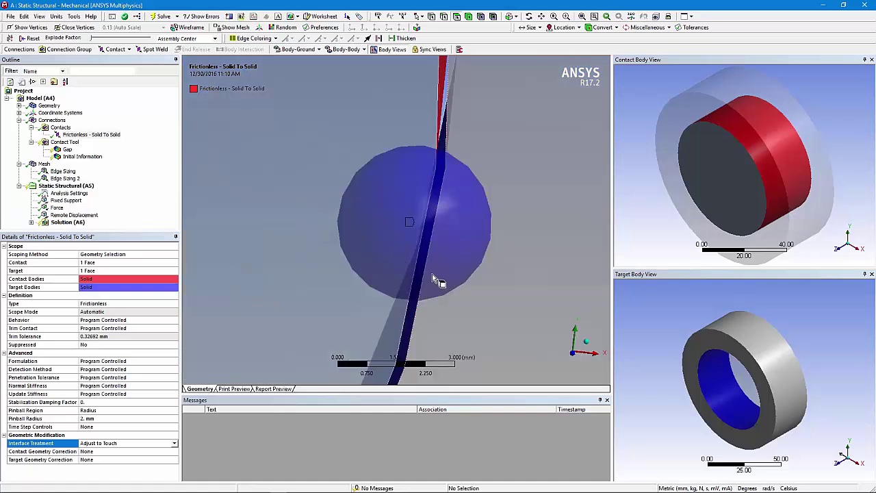
middle_drag(463, 287, 470, 293)
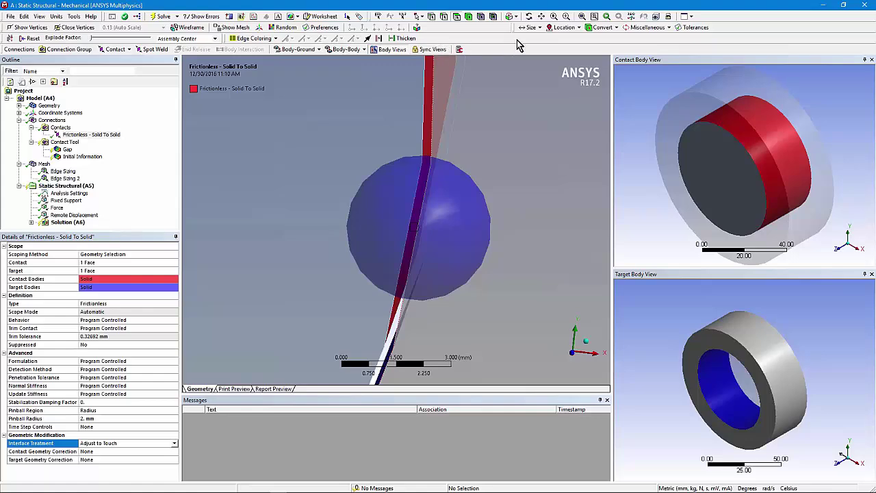
click(554, 17)
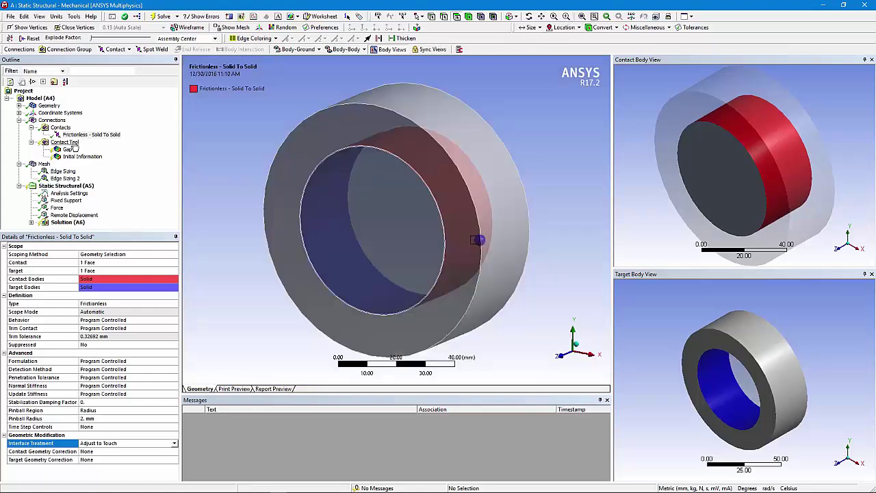
Examine the objects that can be inserted under Connections, including the Contact Tool.
right_click(55, 120)
mouse_move(66, 124)
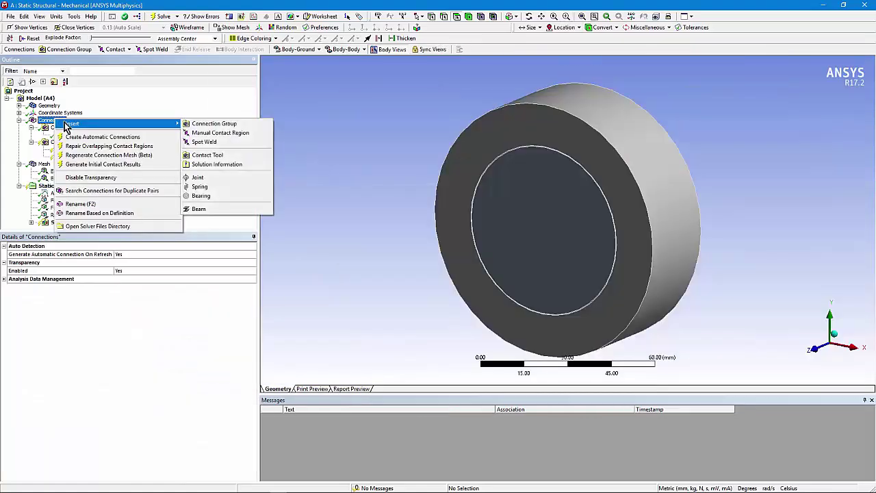
click(205, 156)
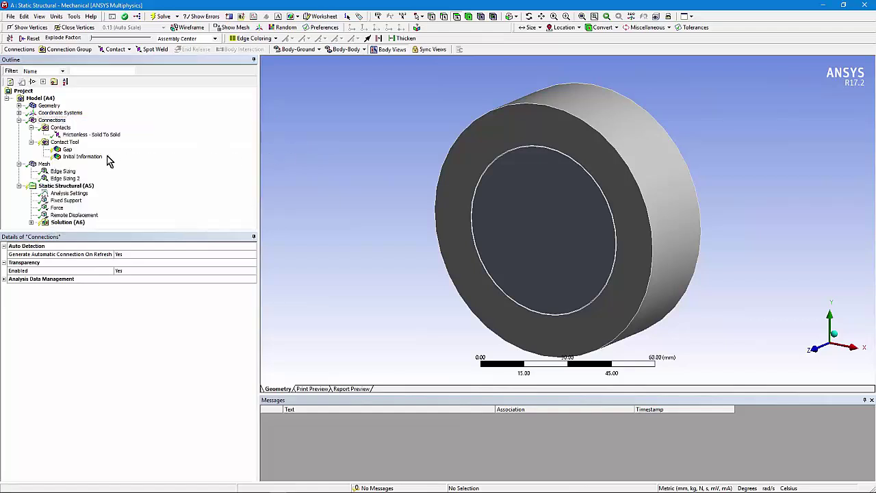
Review the existing Contact Tool's worksheet, Gap result and Initial Information table.
click(64, 144)
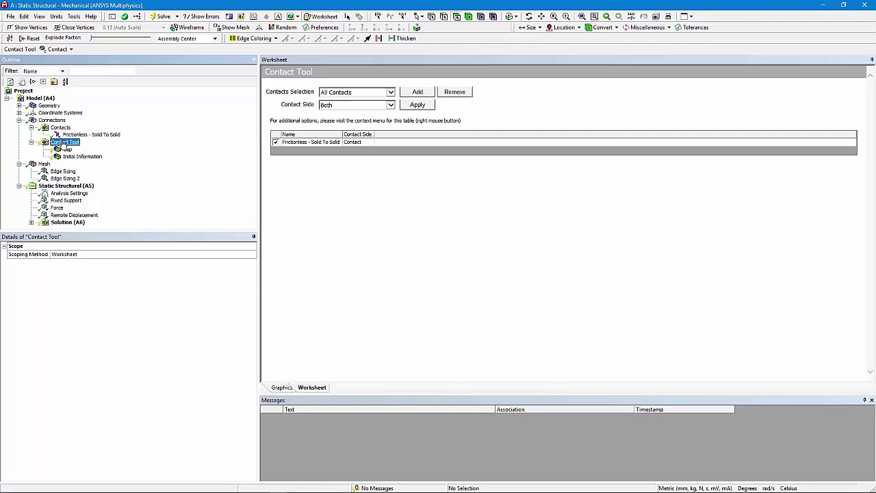
click(68, 149)
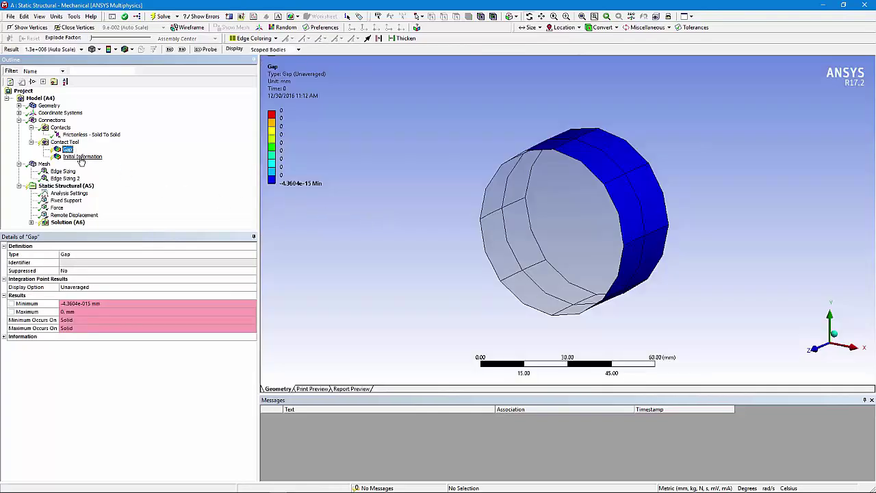
click(81, 157)
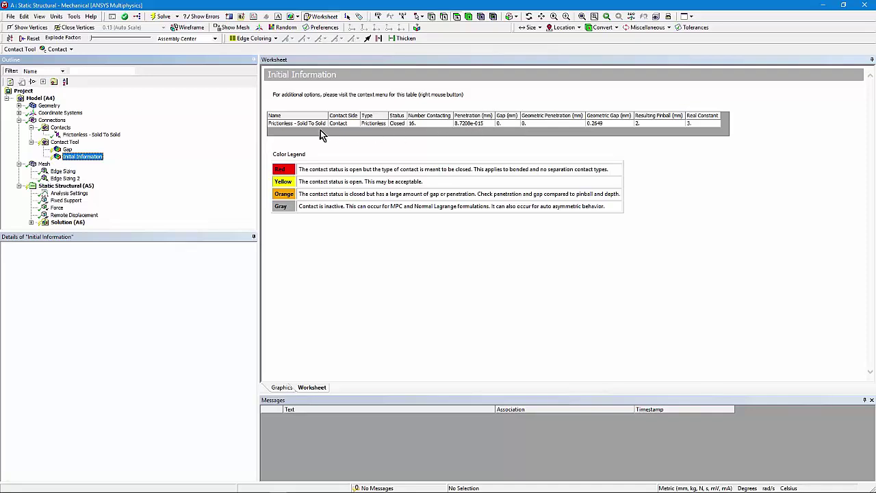
Generate the initial contact results for the Contact Tool under Connections and inspect the Gap plot.
right_click(65, 142)
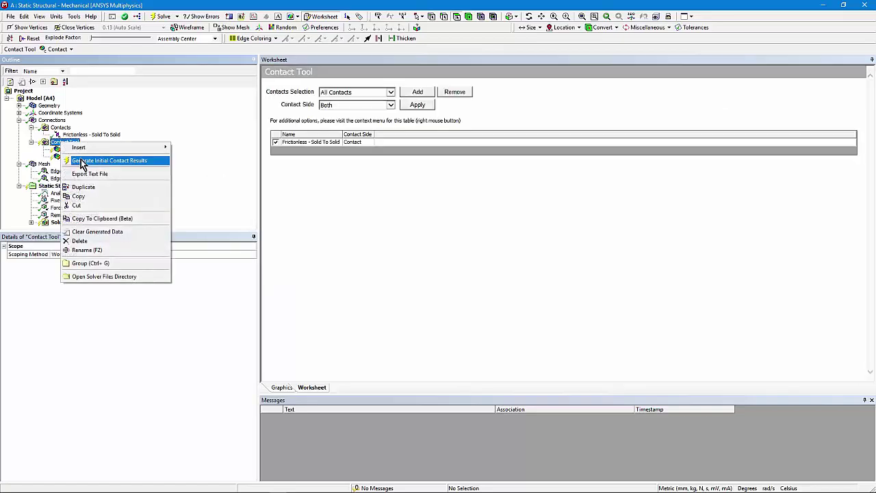
click(81, 162)
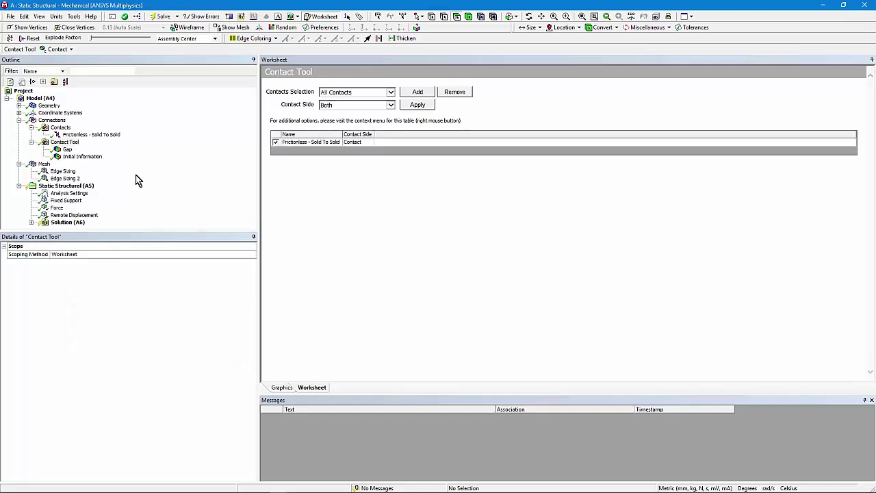
click(67, 149)
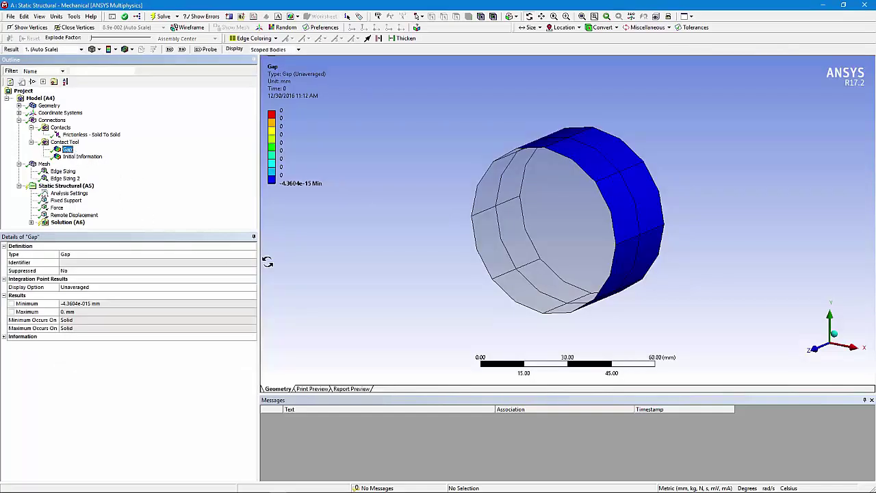
mouse_move(557, 230)
mouse_down()
mouse_move(602, 229)
mouse_move(563, 243)
mouse_up()
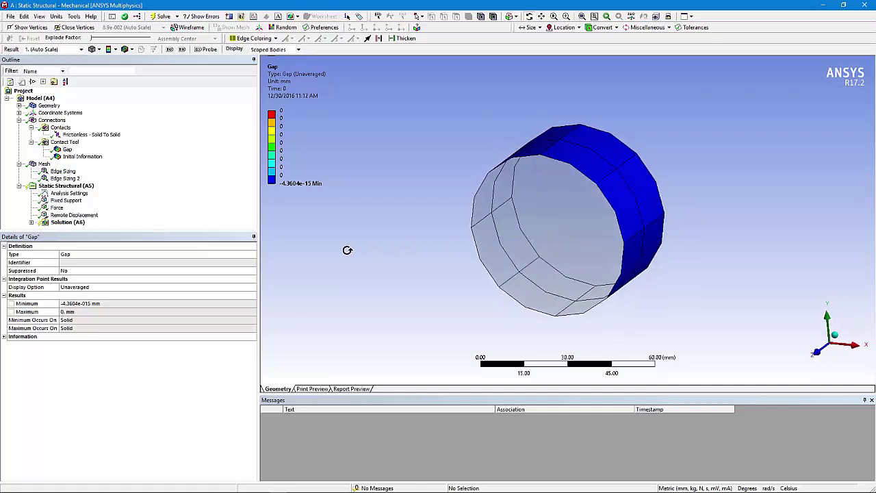
Solve the static structural model and view the Total Deformation result.
click(31, 223)
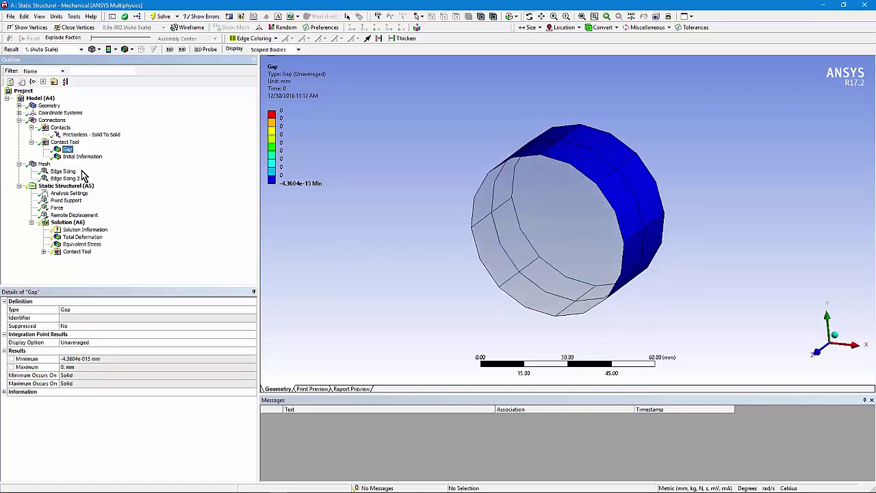
click(65, 222)
right_click(65, 223)
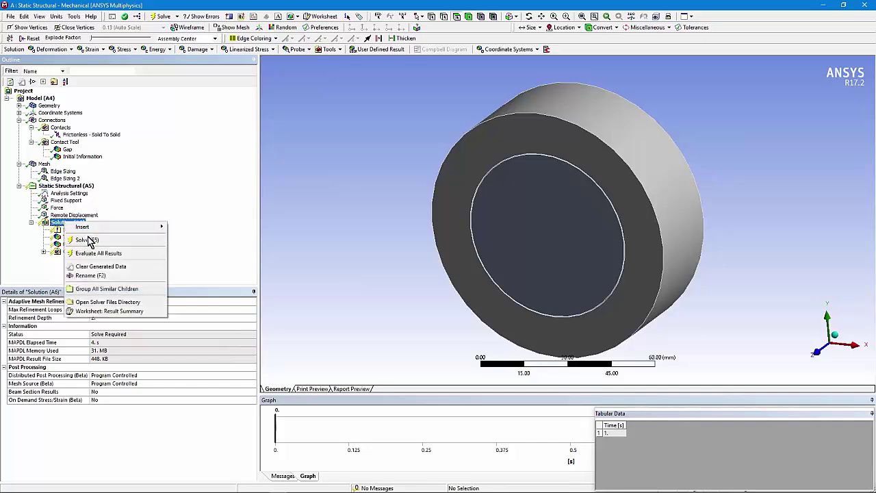
click(87, 241)
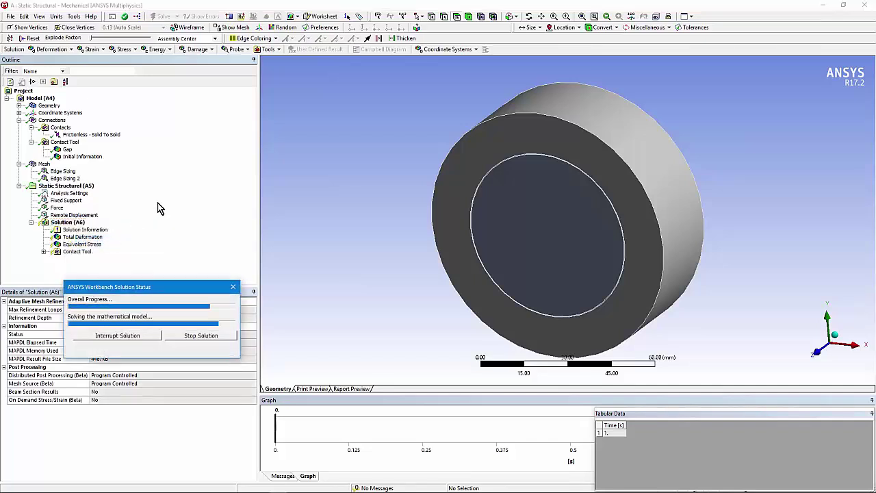
click(86, 237)
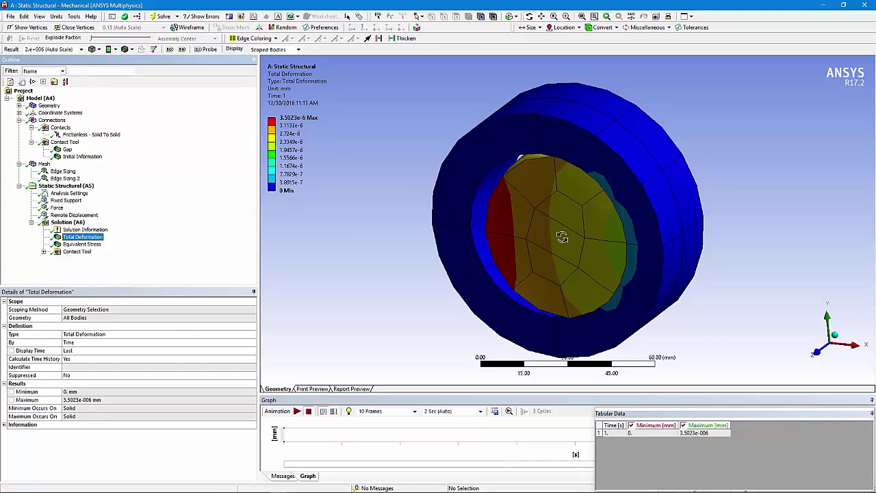
mouse_move(562, 237)
mouse_down()
mouse_move(608, 217)
mouse_move(562, 231)
mouse_up()
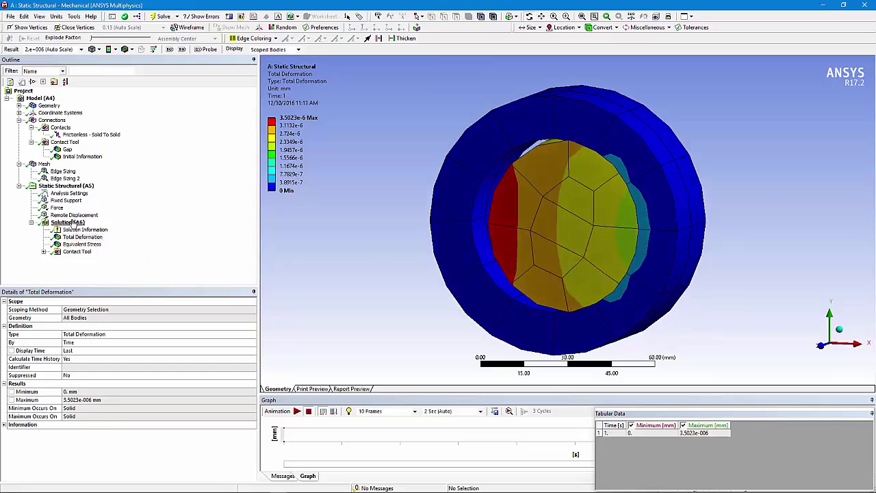
Review the Force, Fixed Support and Remote Displacement definitions applied to the two cylinders.
click(57, 208)
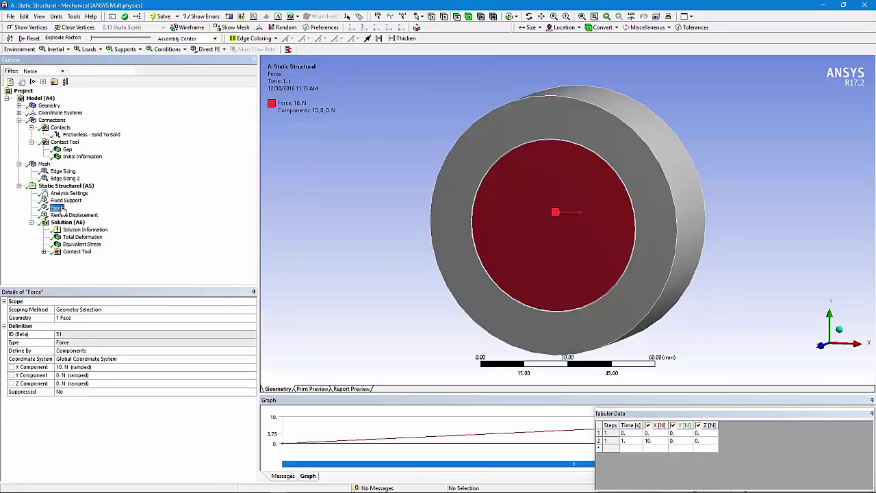
click(65, 200)
drag(559, 226, 542, 233)
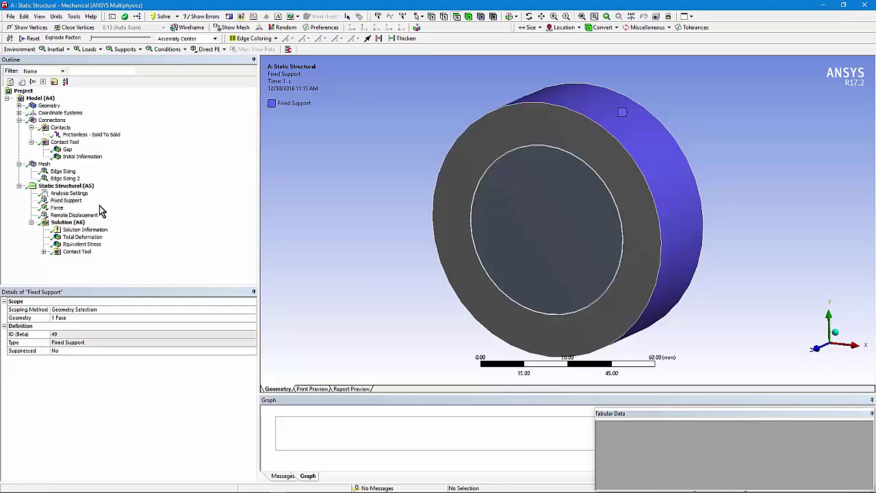
click(94, 215)
mouse_move(625, 221)
mouse_down()
mouse_move(483, 215)
mouse_move(438, 228)
mouse_move(545, 235)
mouse_move(616, 219)
mouse_up()
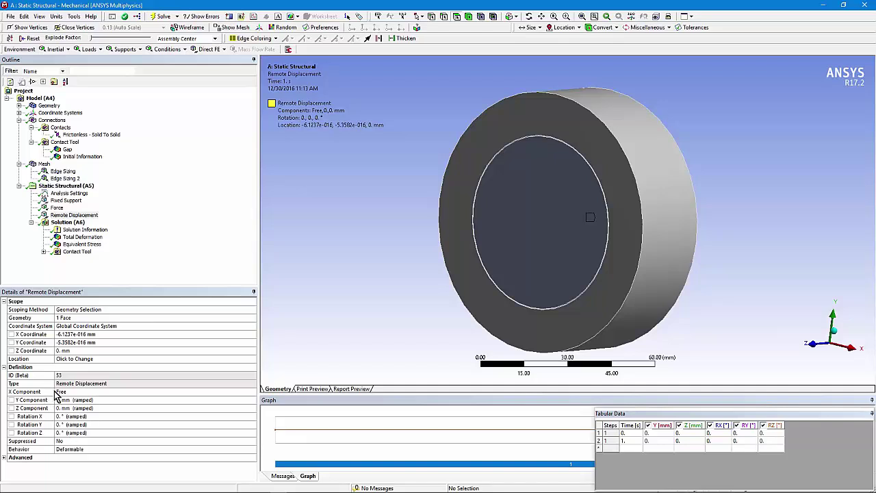
click(57, 208)
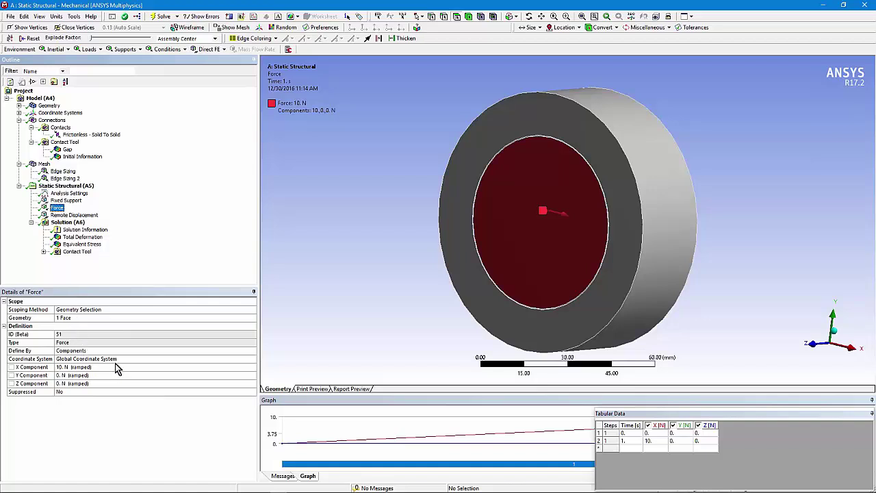
Inspect the Total Deformation plot around the contact region and display the Equivalent Stress result.
click(81, 237)
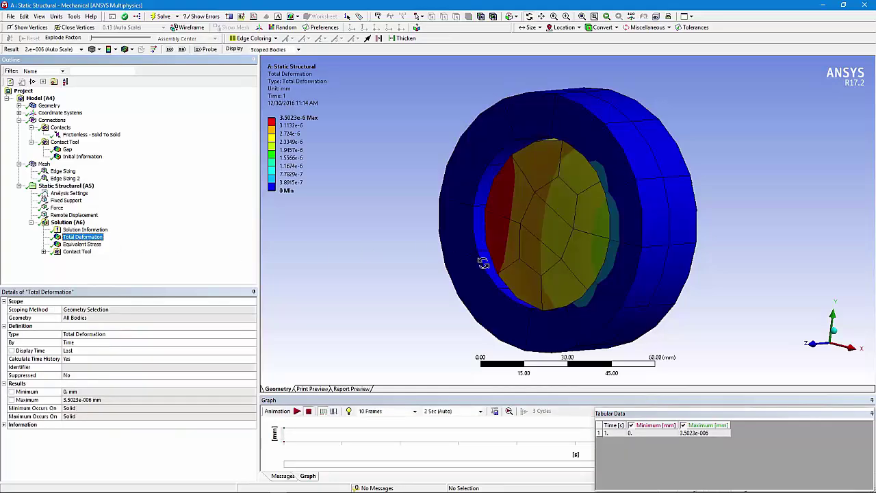
middle_drag(501, 277, 554, 288)
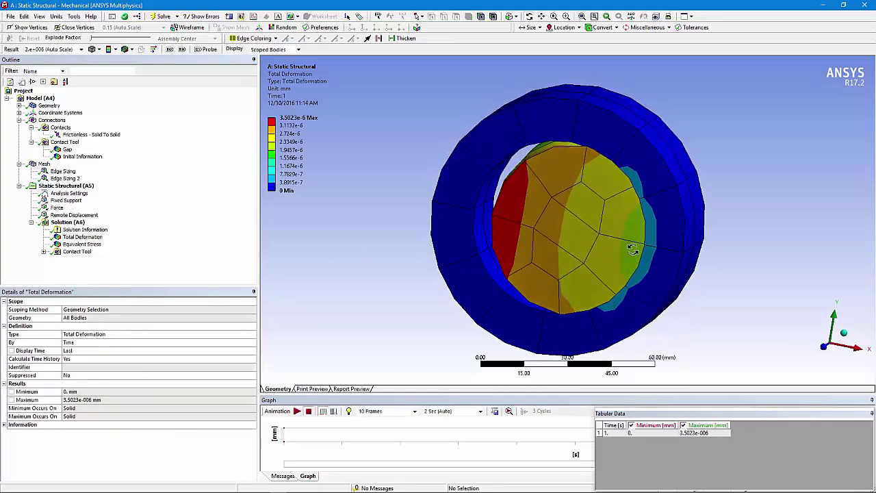
click(82, 244)
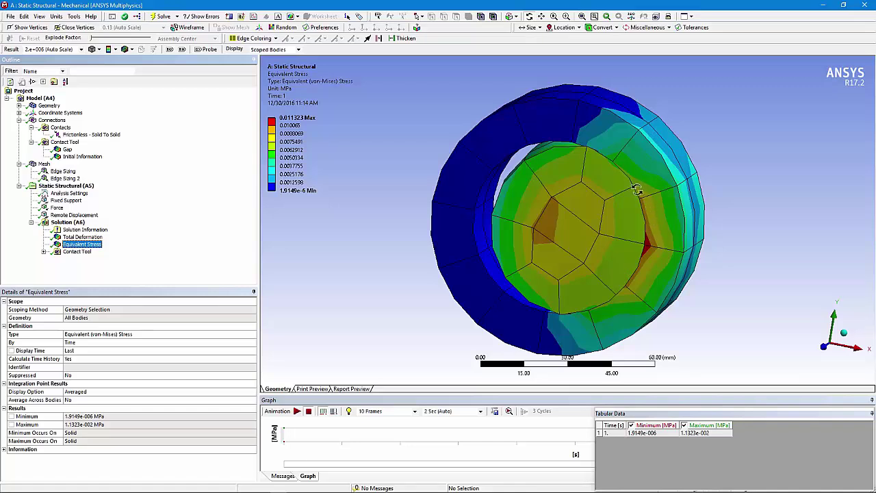
Expand the solution's Contact Tool and examine the Contact Tool option that can be inserted under Solution.
click(44, 252)
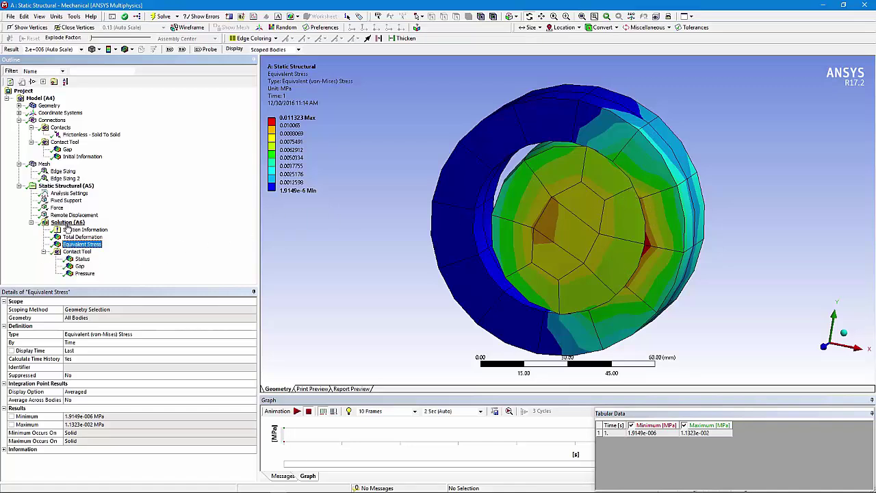
click(68, 223)
right_click(71, 224)
mouse_move(157, 228)
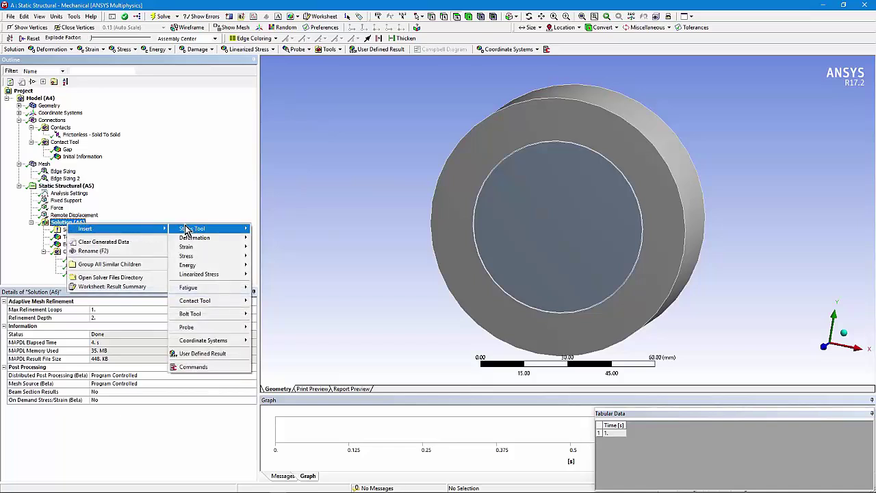
mouse_move(213, 304)
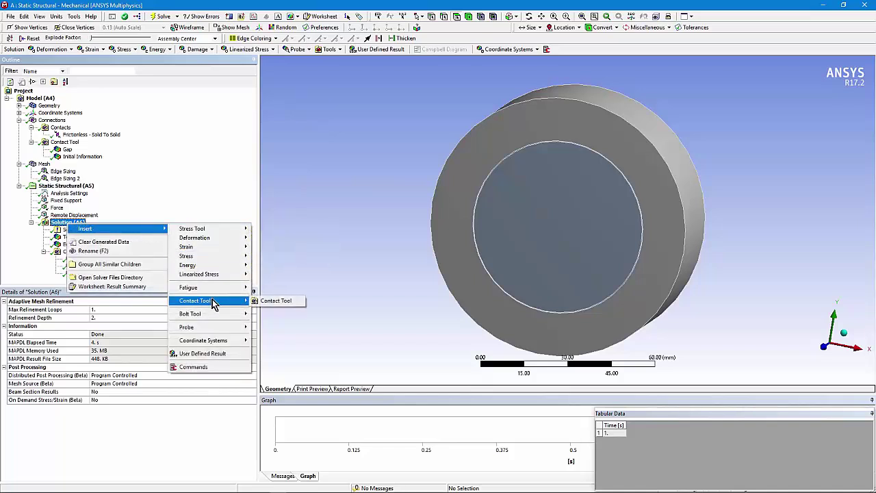
key(Escape)
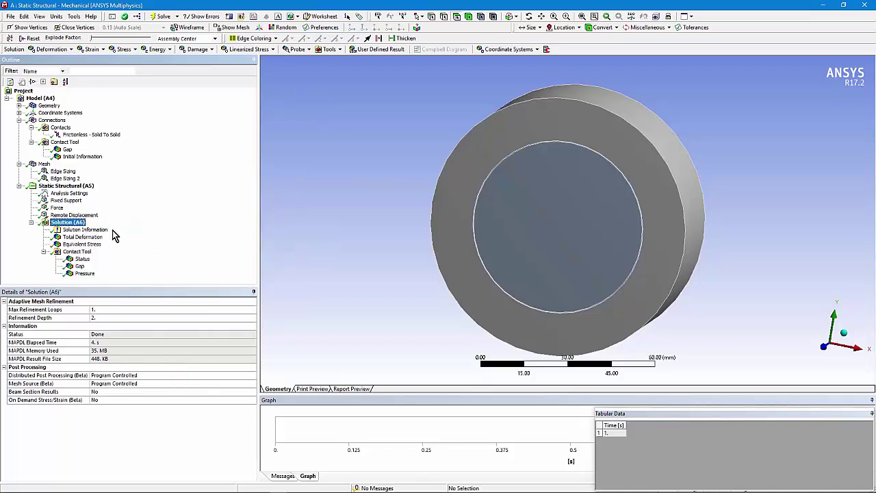
Inspect the contact Status result around the whole cylindrical contact surface.
click(82, 259)
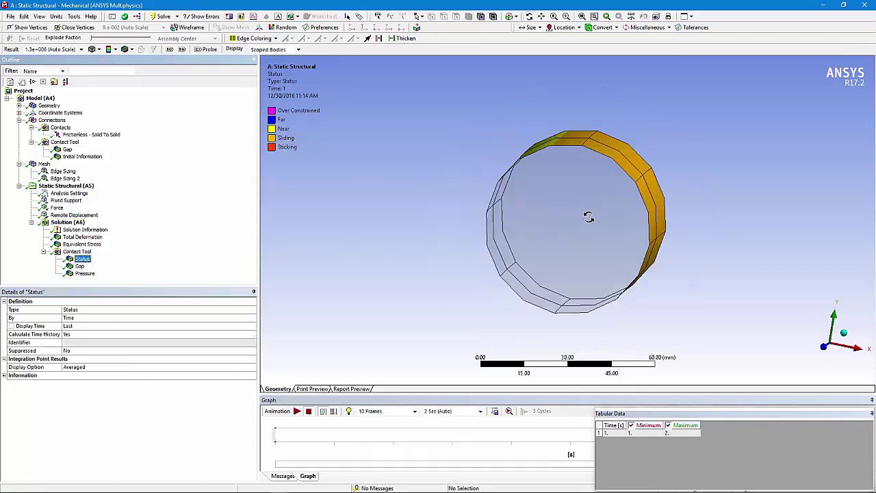
drag(583, 214, 657, 218)
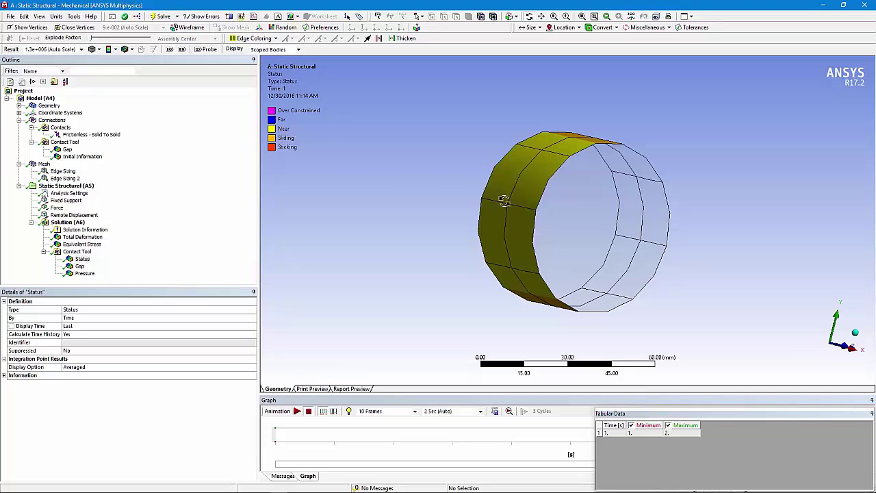
drag(567, 212, 470, 217)
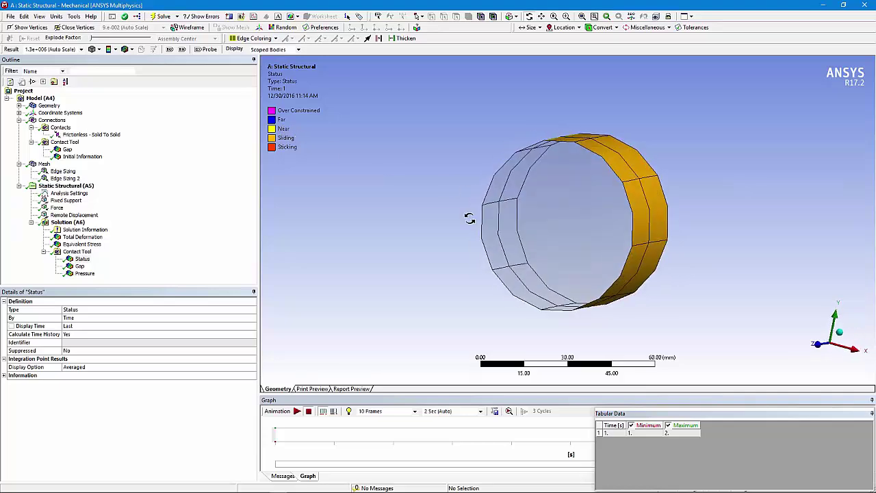
Compare the Total Deformation plot with the contact Pressure distribution from the solution's Contact Tool.
click(83, 237)
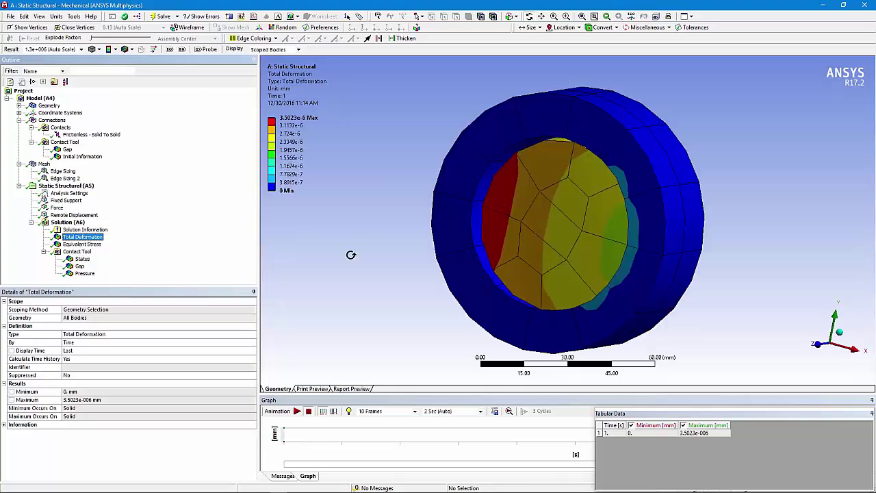
drag(531, 251, 424, 308)
click(85, 274)
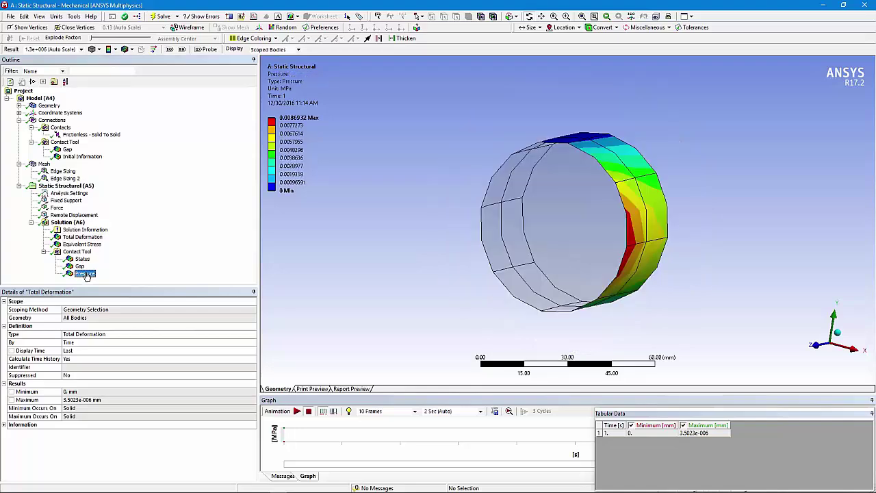
drag(559, 254, 540, 252)
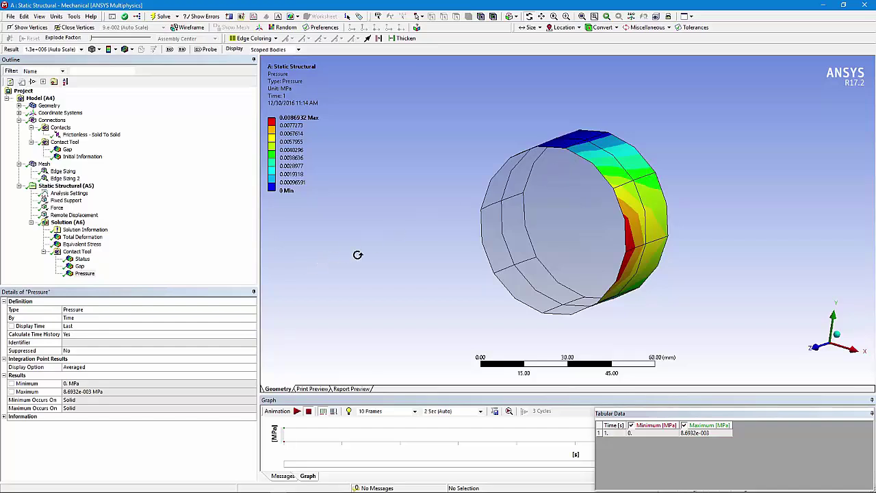
Inspect the mesh of the two cylinders along their contact interface.
click(44, 164)
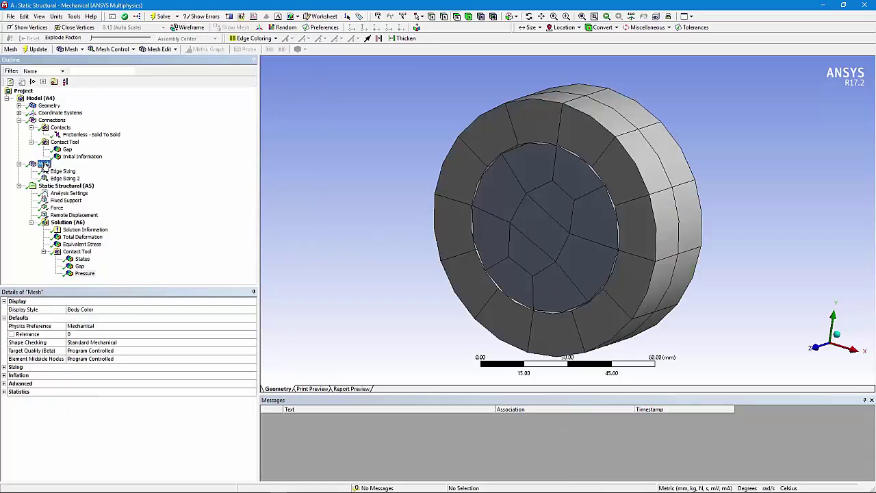
middle_drag(554, 303, 609, 260)
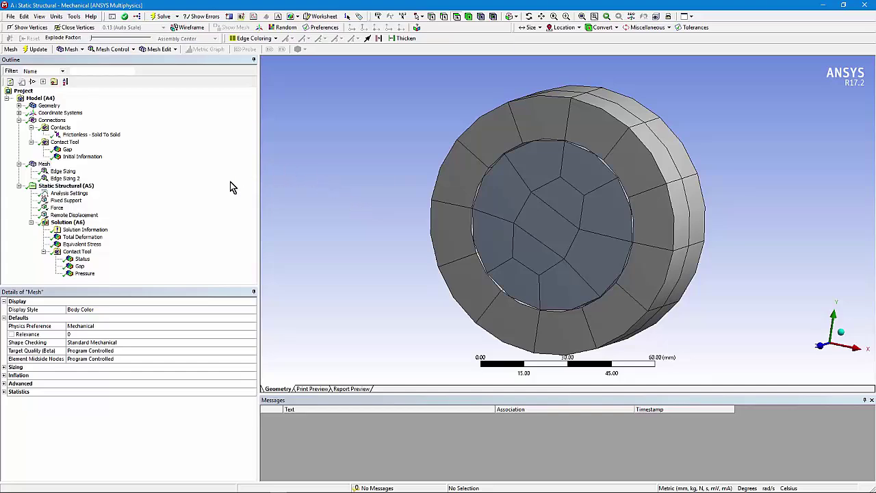
middle_drag(462, 248, 479, 257)
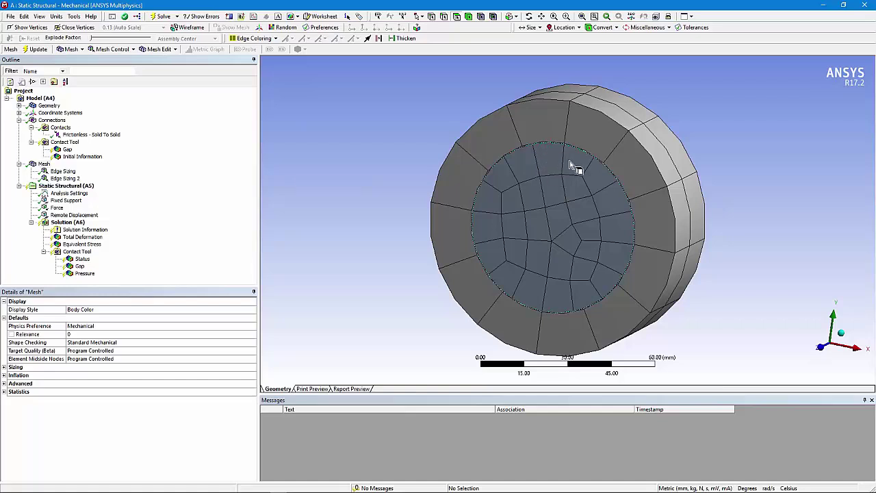
Re-solve the model with the finer inner-cylinder mesh and inspect the Total Deformation result.
right_click(67, 222)
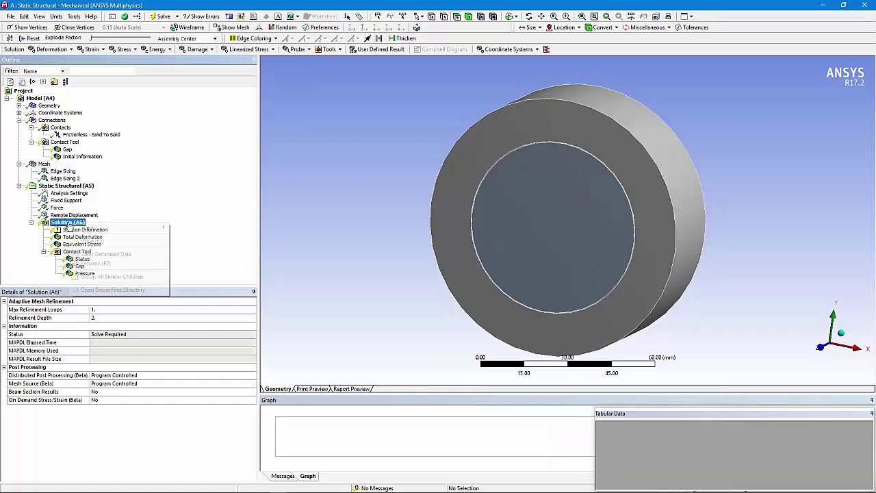
click(89, 236)
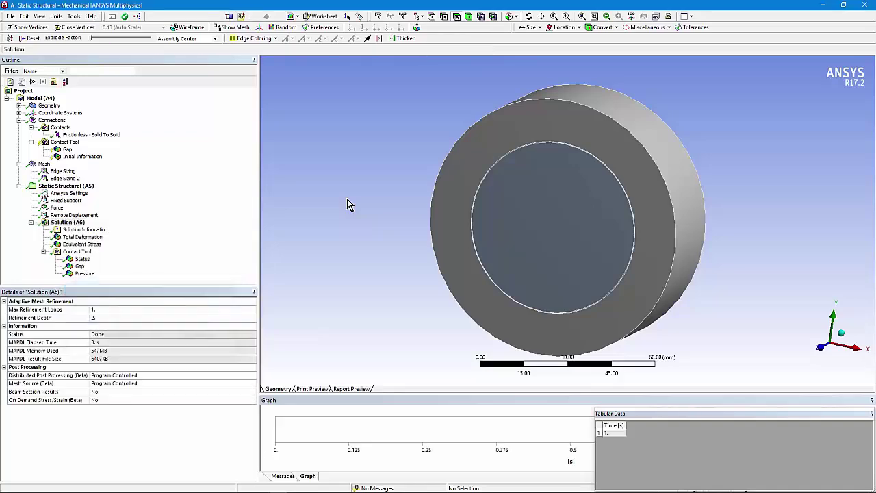
click(96, 238)
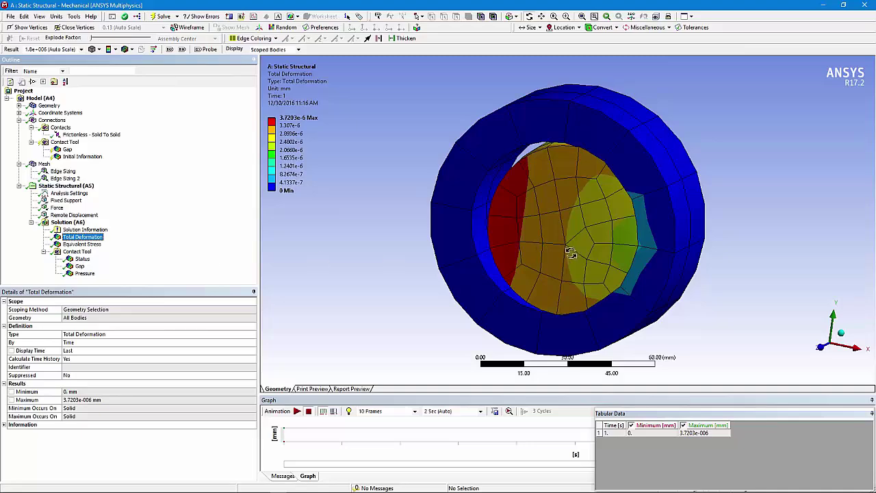
middle_drag(571, 253, 646, 243)
Review the Equivalent Stress and contact Pressure results for the finer inner-cylinder mesh.
click(82, 244)
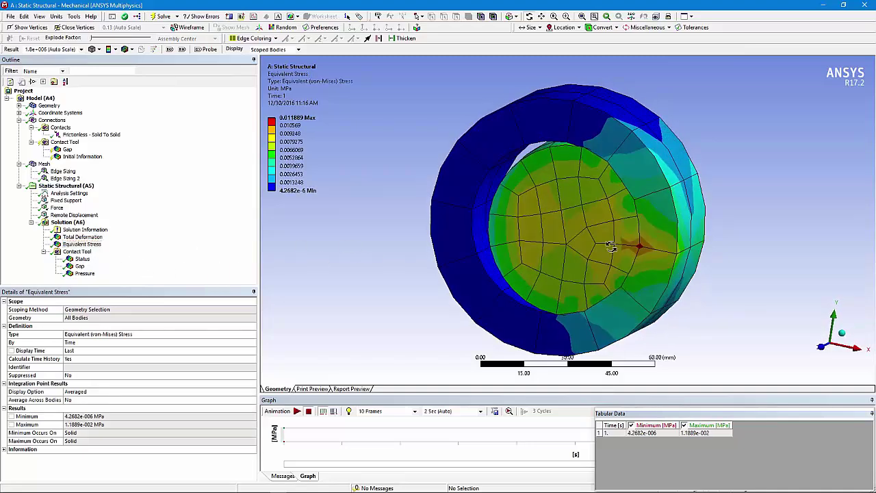
click(85, 273)
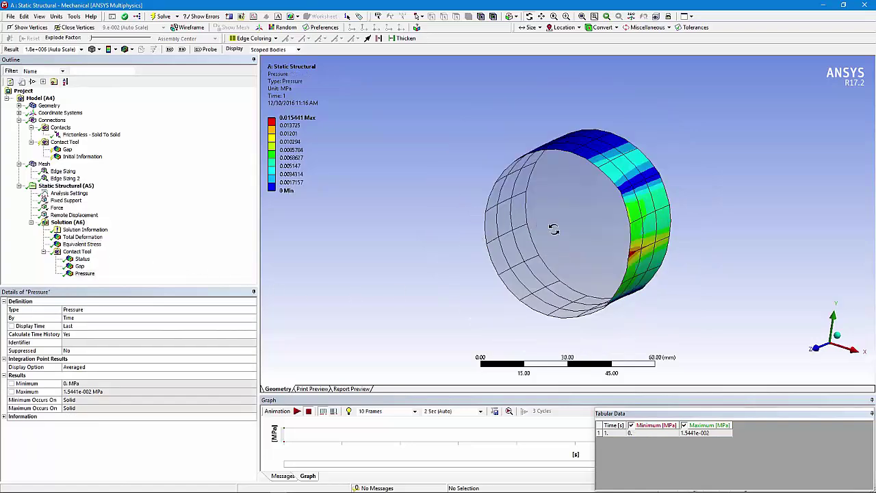
mouse_move(553, 230)
middle_down()
mouse_move(569, 235)
mouse_move(562, 239)
middle_up()
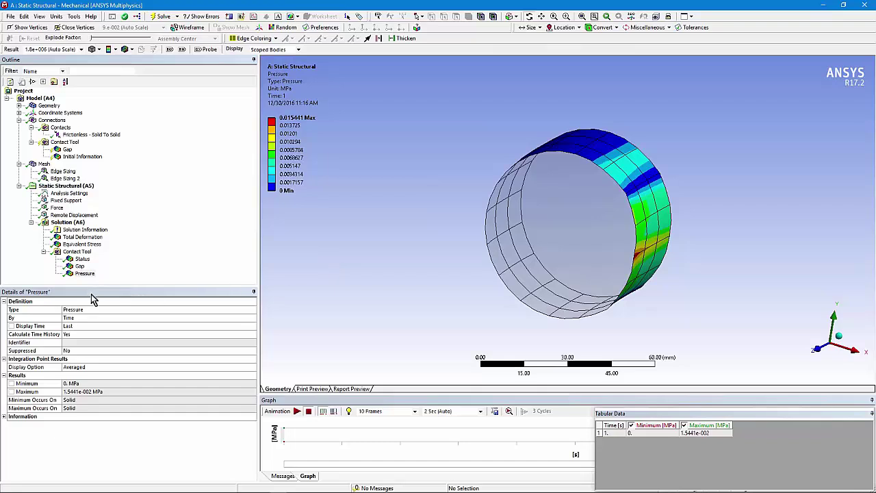